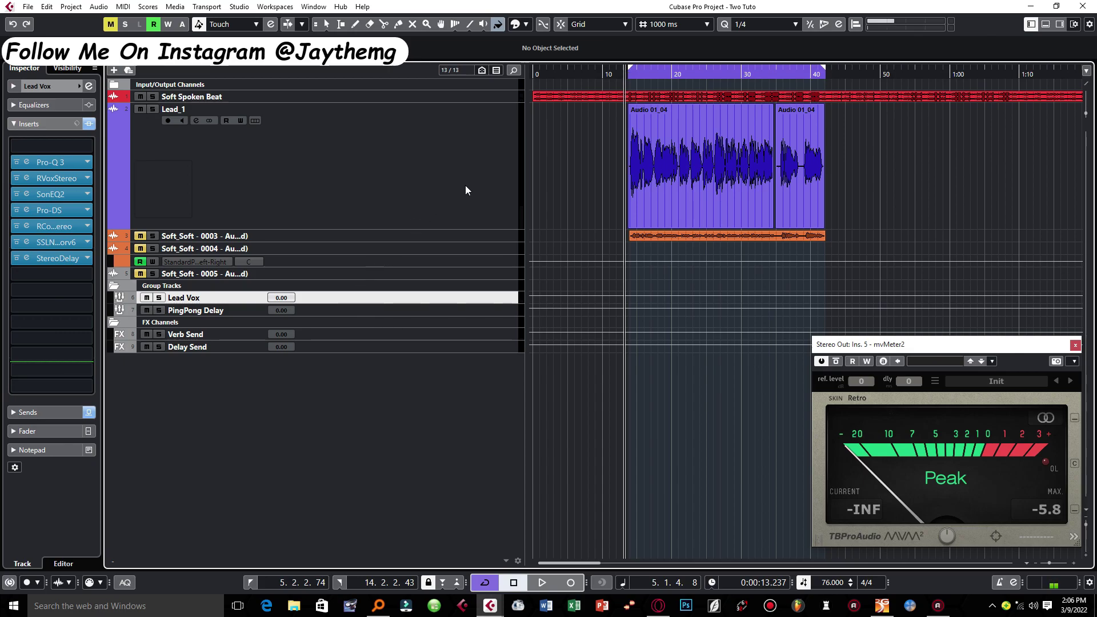
- Choose the Object Selection arrow tool from the right-click toolbox over the event
right_click(674, 151)
left_click(598, 157)
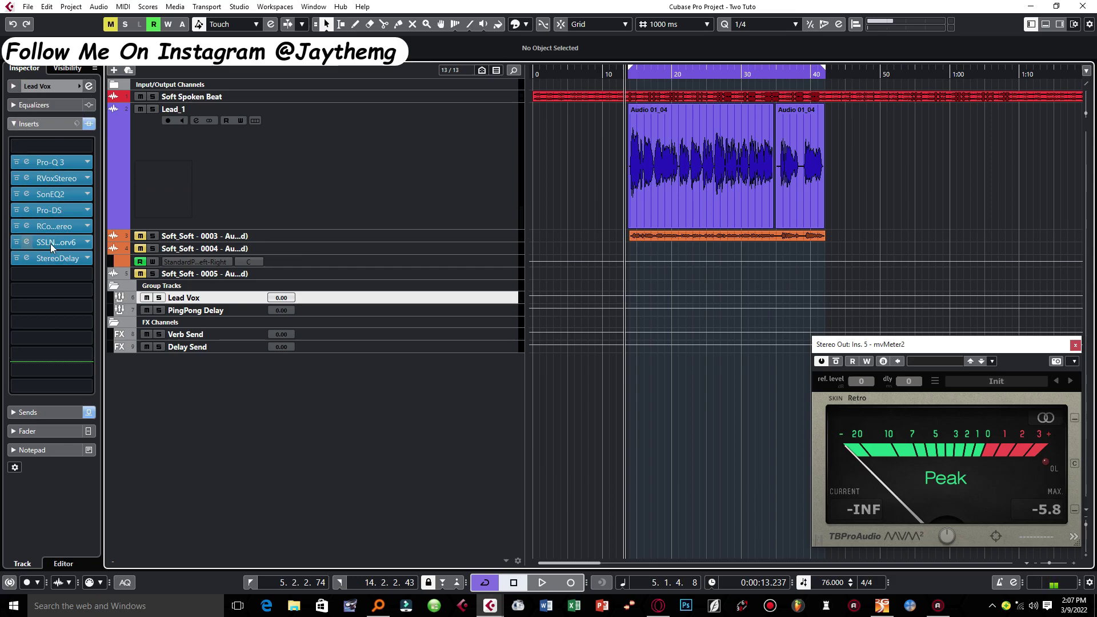
- Bypass the Lead Vox inserts and meter the Soft Spoken Beat playback, peaking at -9.0
left_click(89, 123)
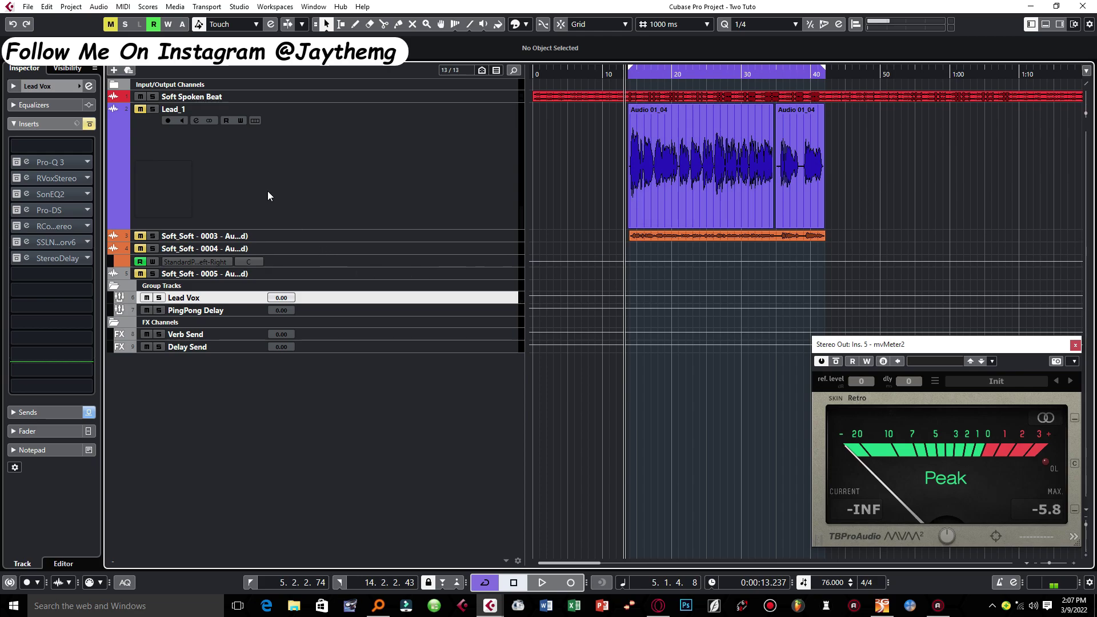
left_click(233, 95)
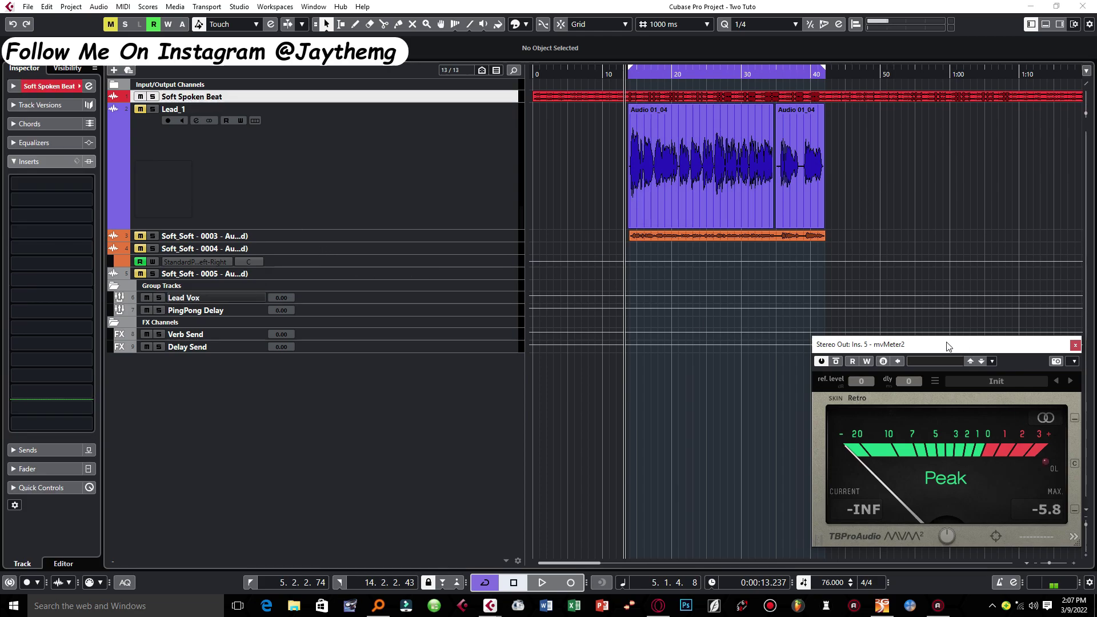
left_click(677, 95)
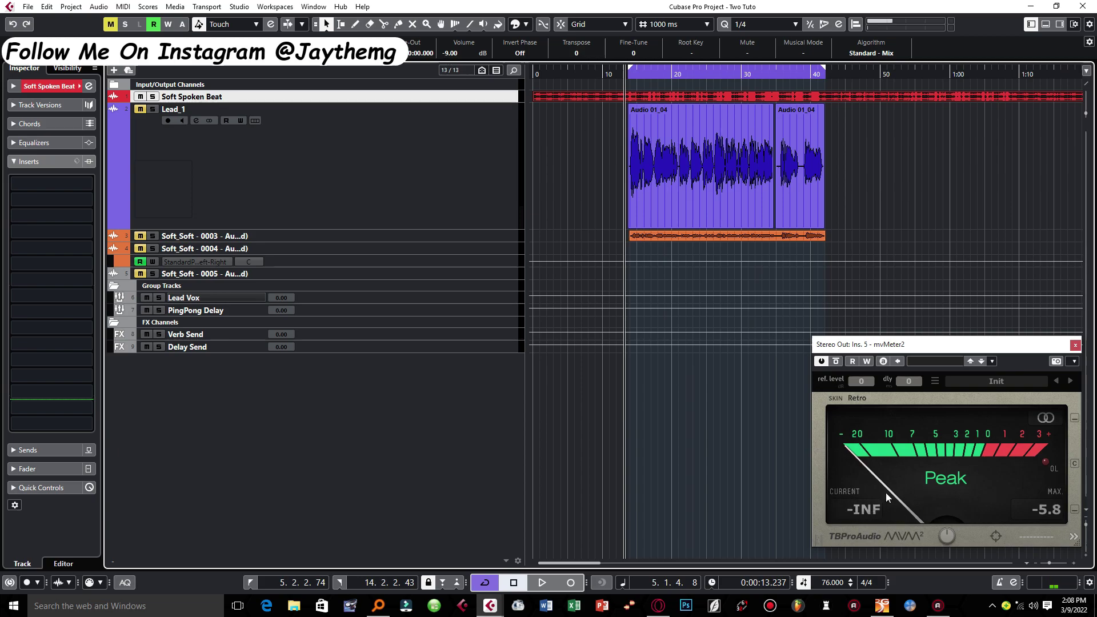
key("space")
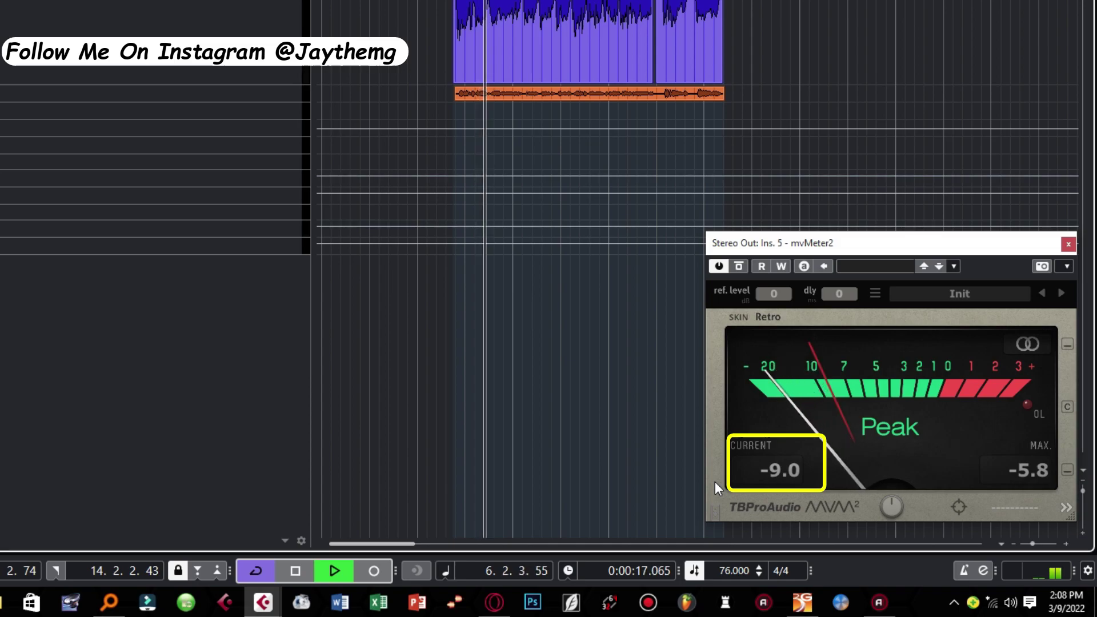
left_click(1039, 474)
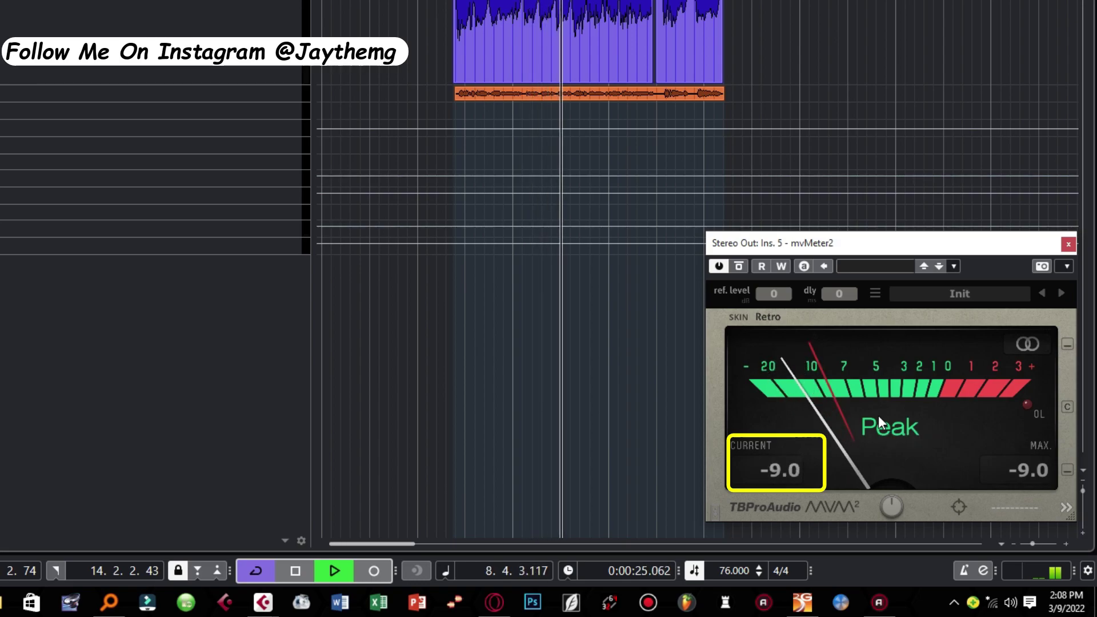
key("space")
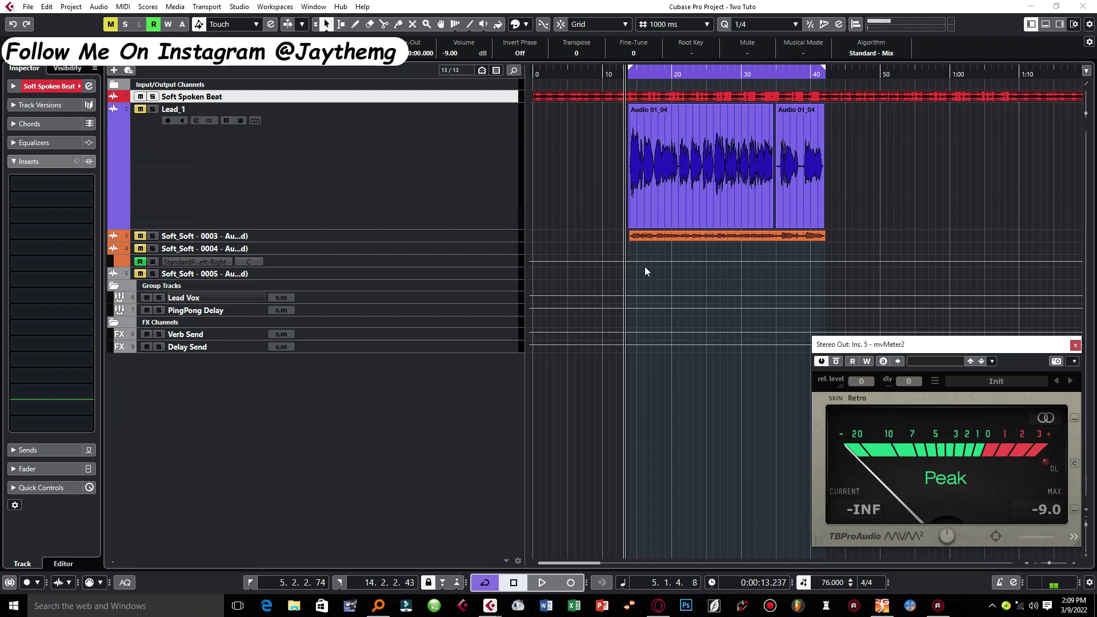
- Set both selected Lead_1 events to -13 dB and play back, confirming a -7.4 peak
left_click(921, 179)
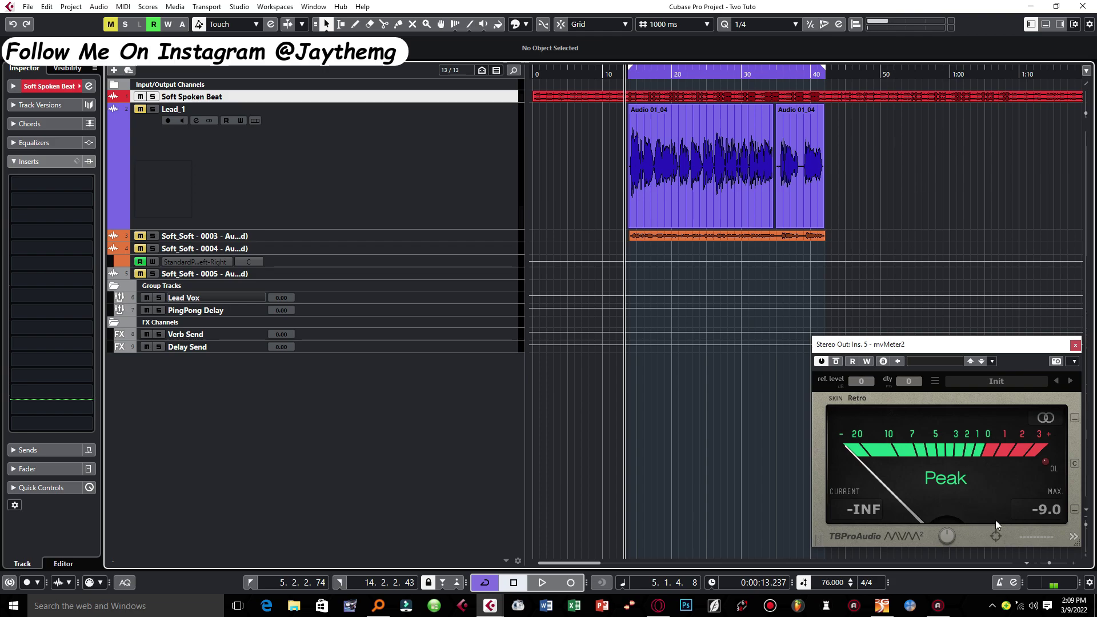
left_click_drag(859, 150, 661, 177)
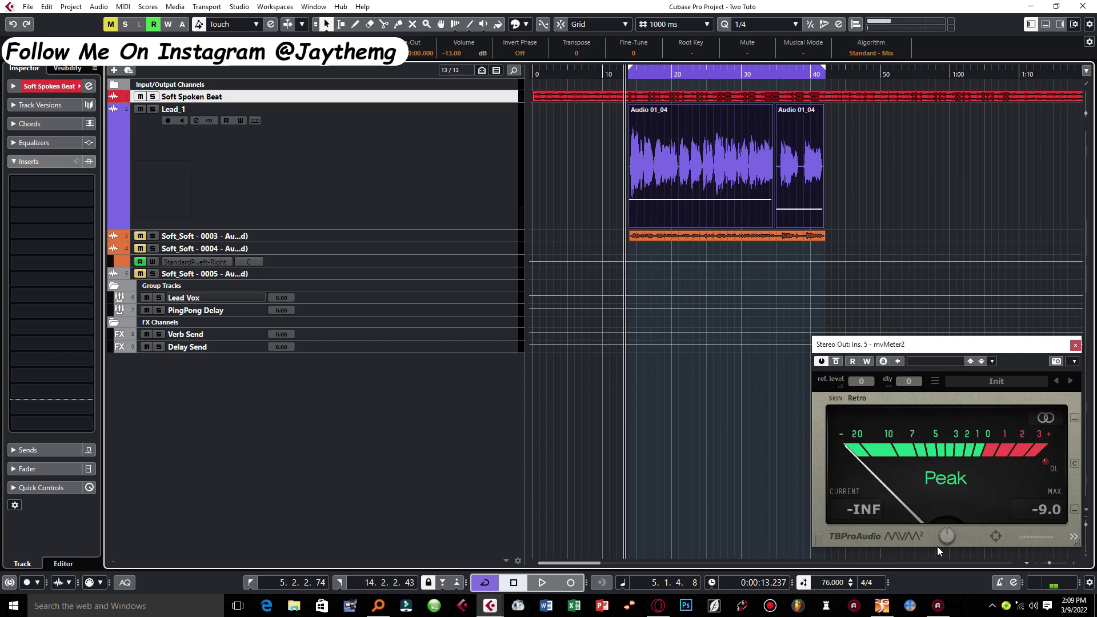
key("space")
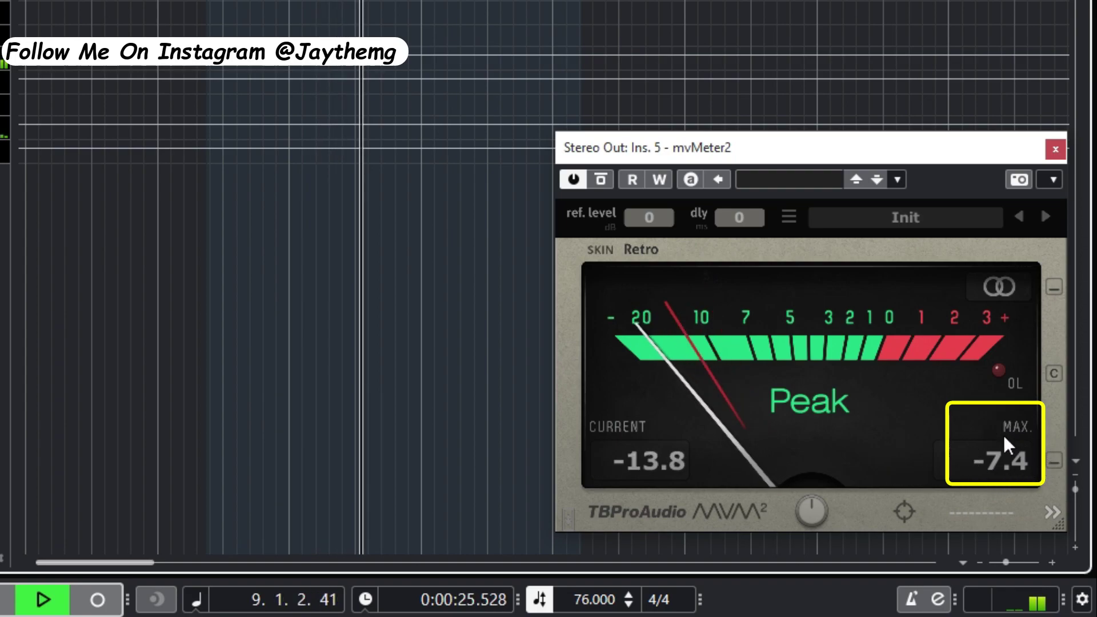
key("space")
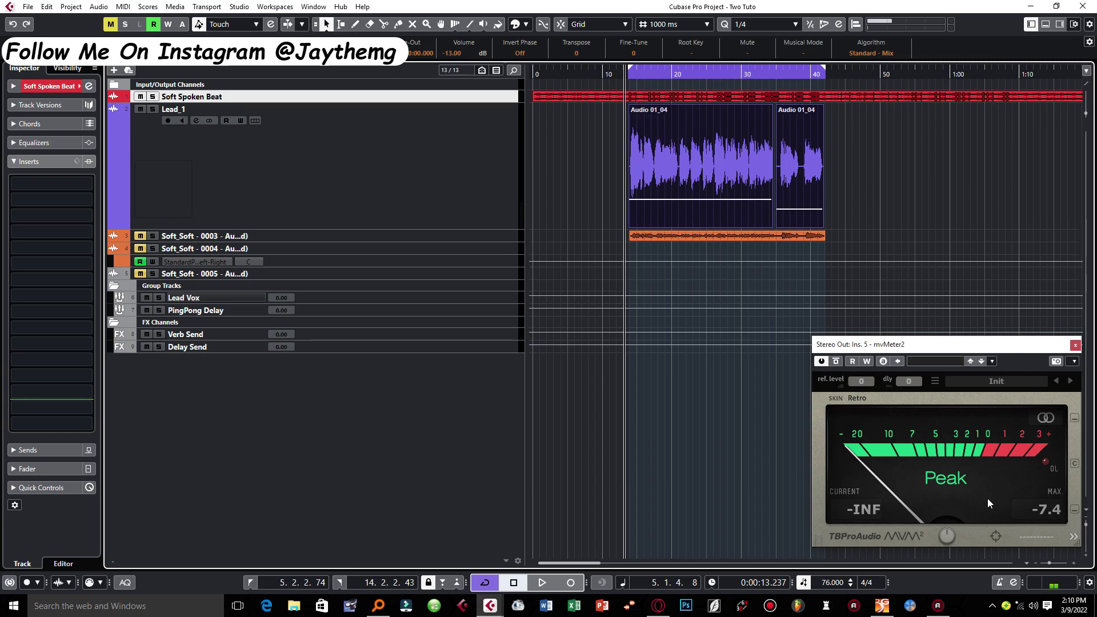
left_click(262, 151)
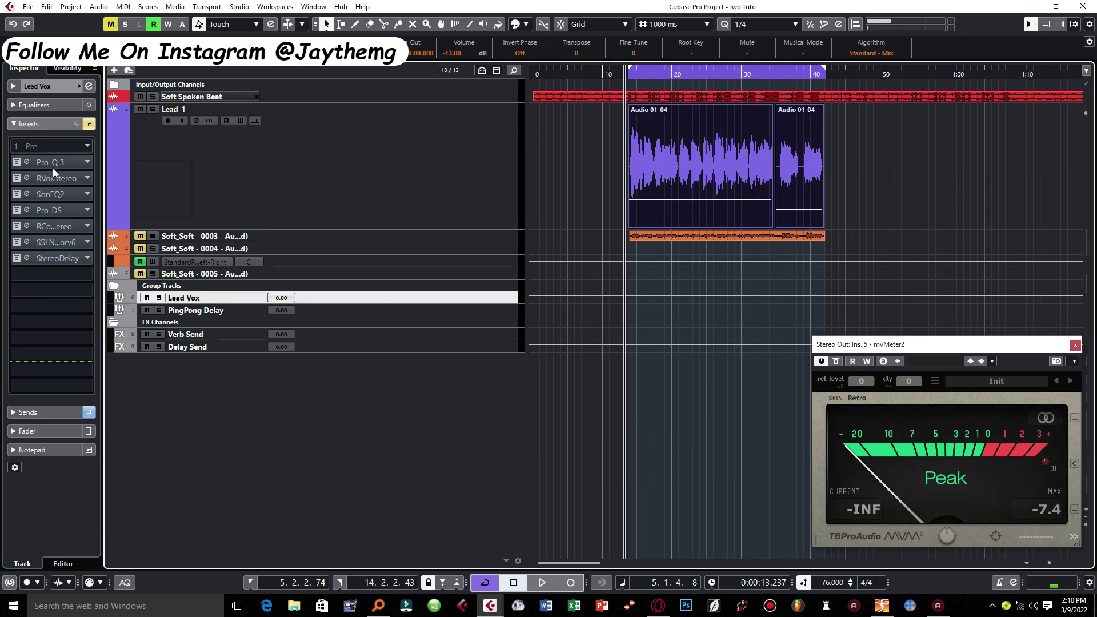
left_click(336, 174)
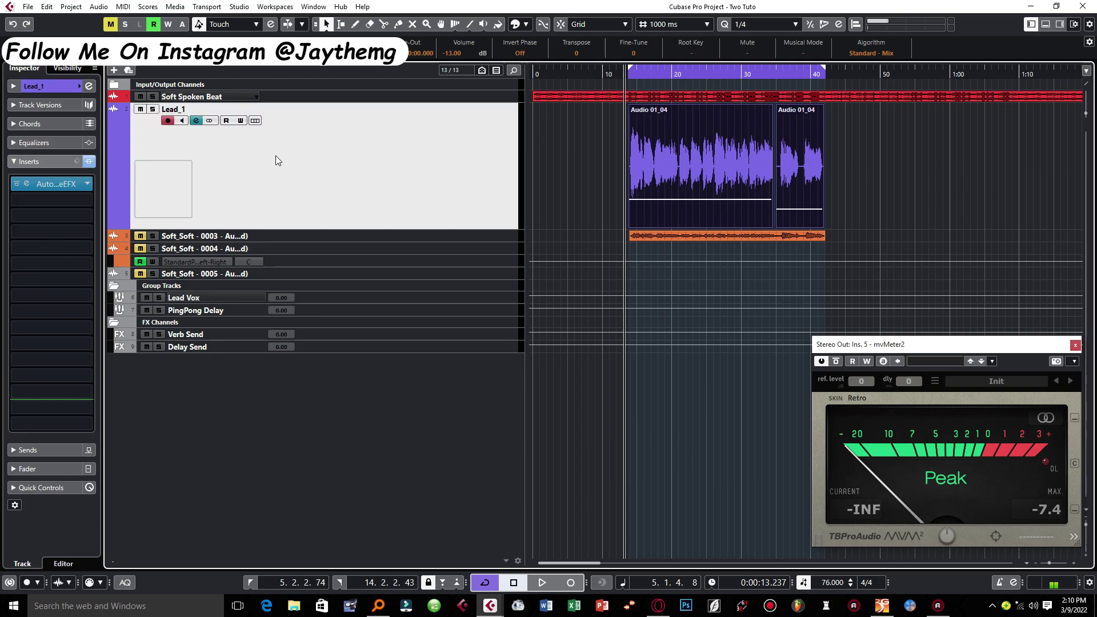
left_click(195, 122)
left_click_drag(390, 160, 404, 142)
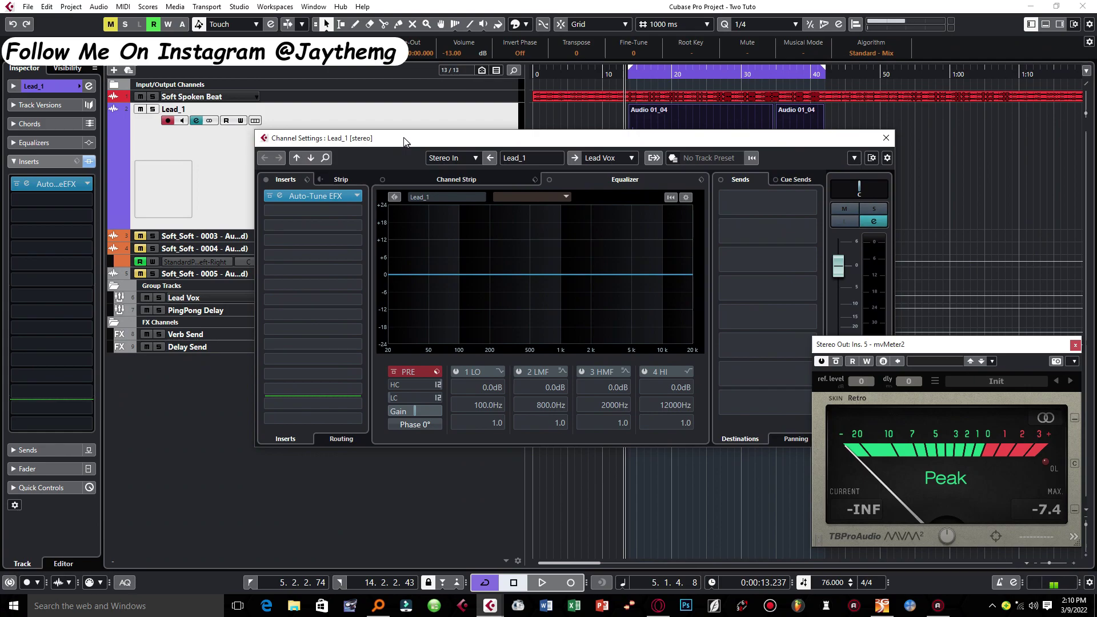
left_click(331, 205)
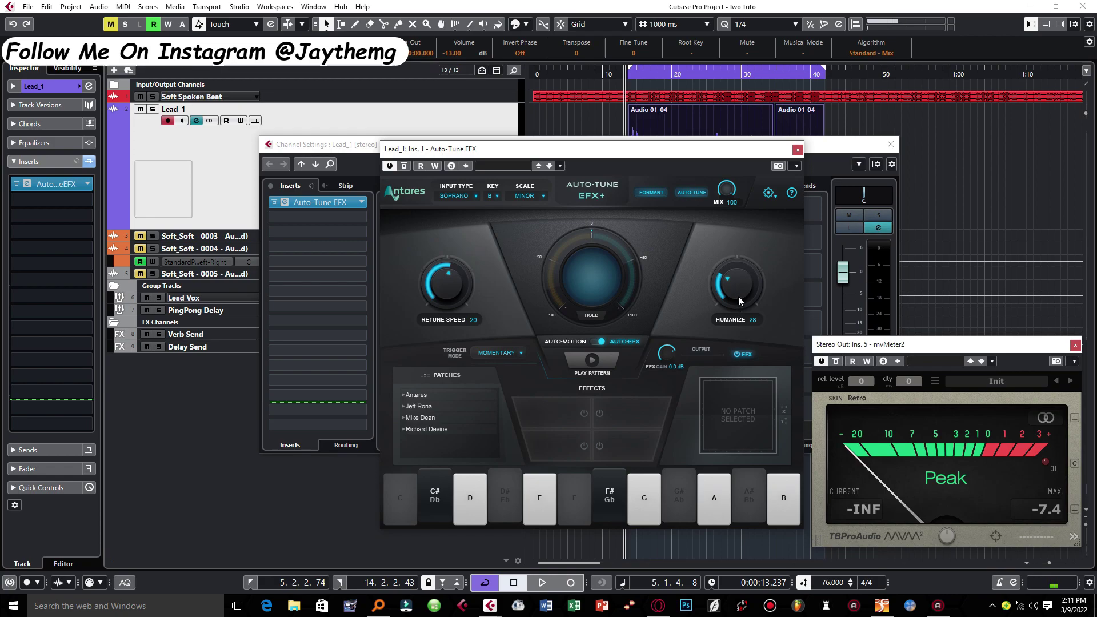
left_click(798, 150)
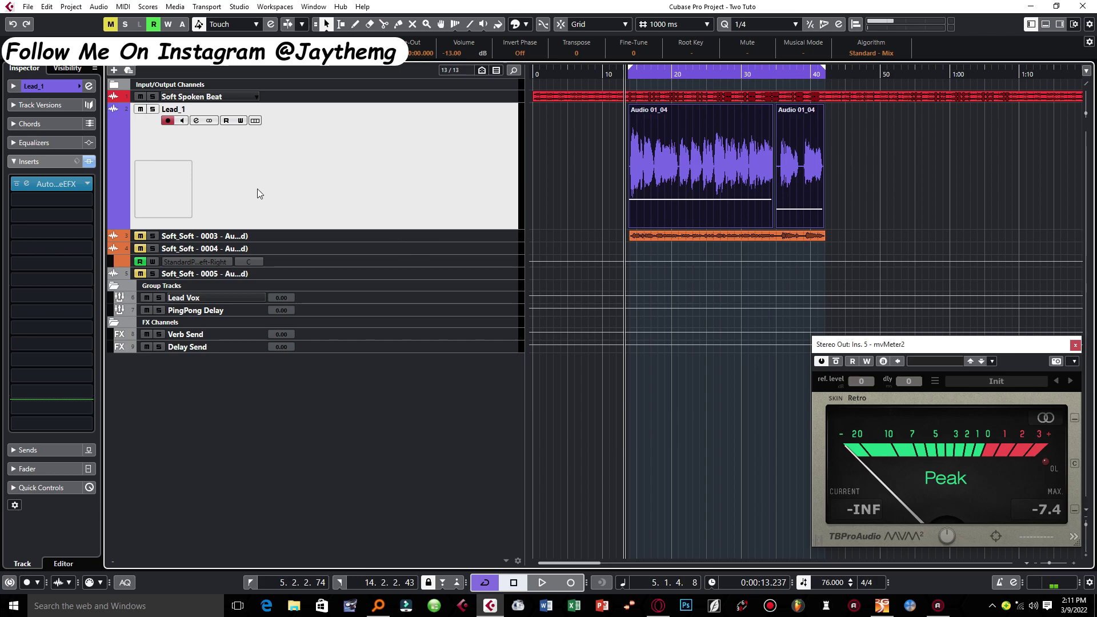
- Open the Pro-Q 3 insert editor on the Lead Vox group and position its window
left_click(297, 297)
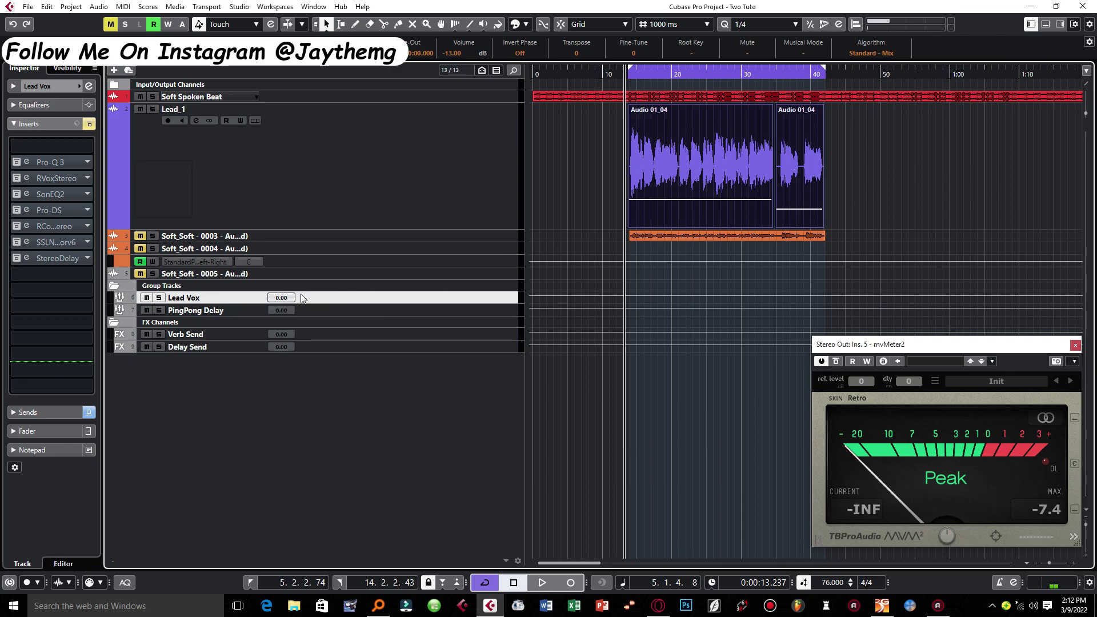
left_click(27, 162)
left_click_drag(497, 168, 504, 166)
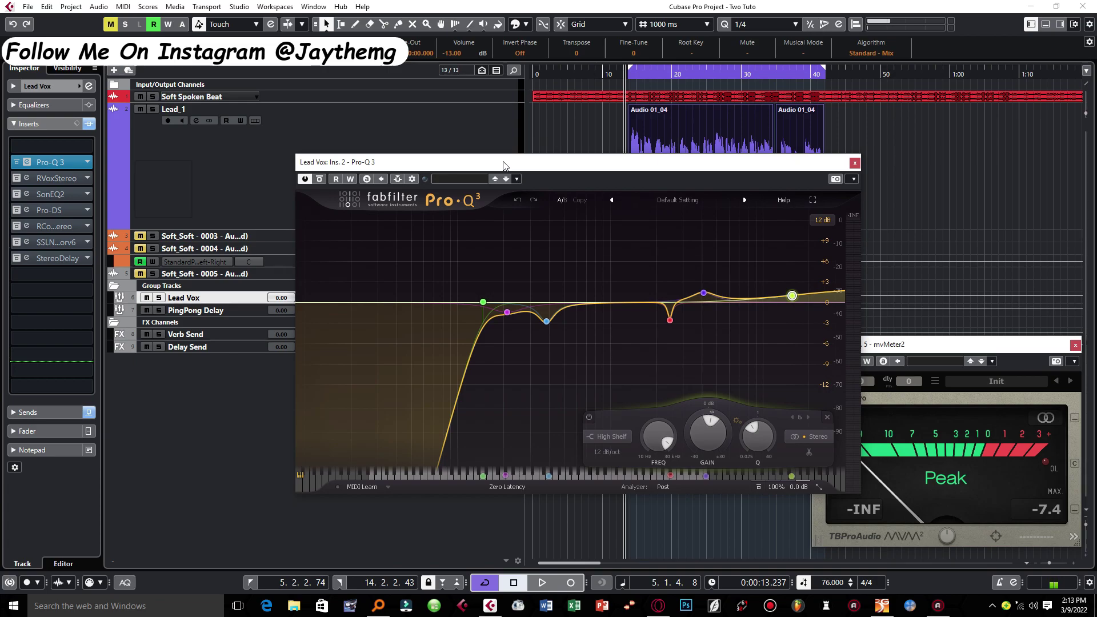
left_click_drag(504, 165, 513, 174)
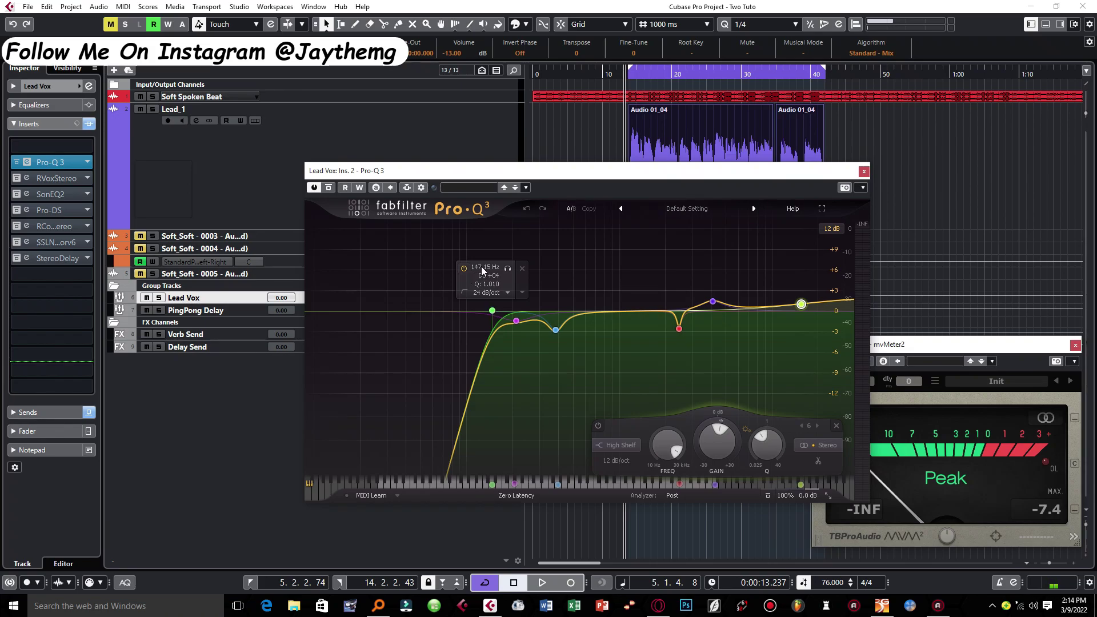
left_click(329, 188)
key("space")
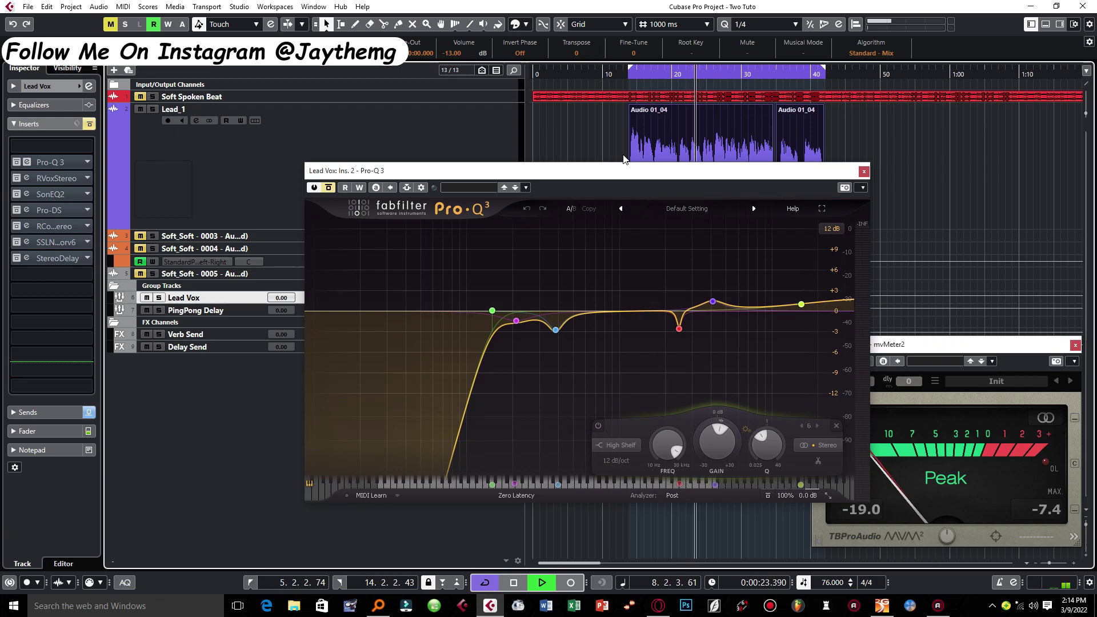
key("space")
mouse_move(517, 325)
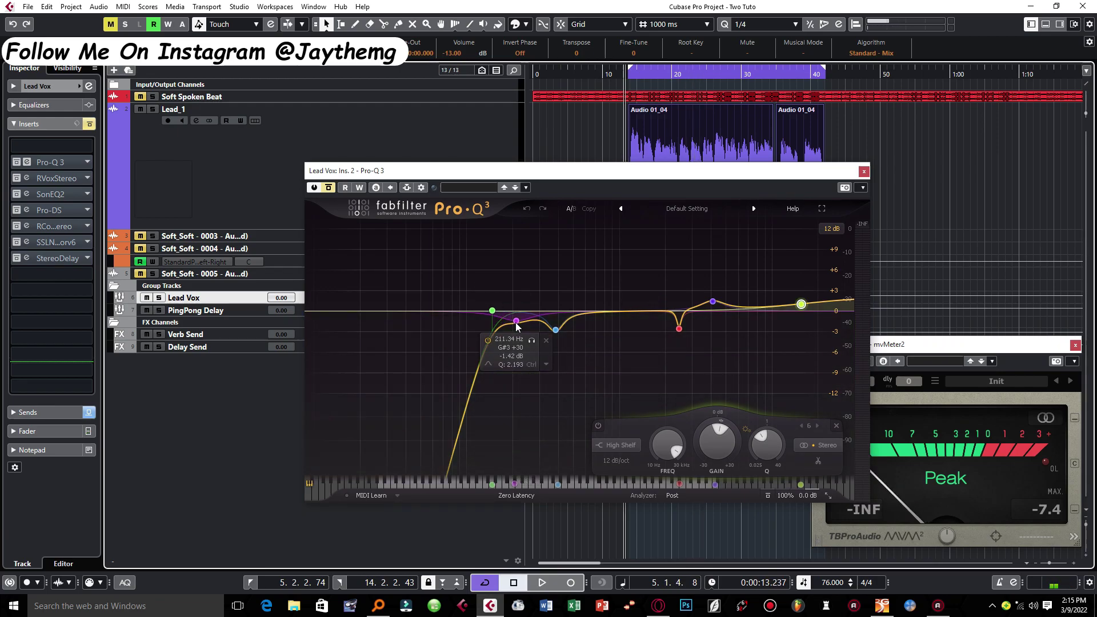
left_click(517, 324)
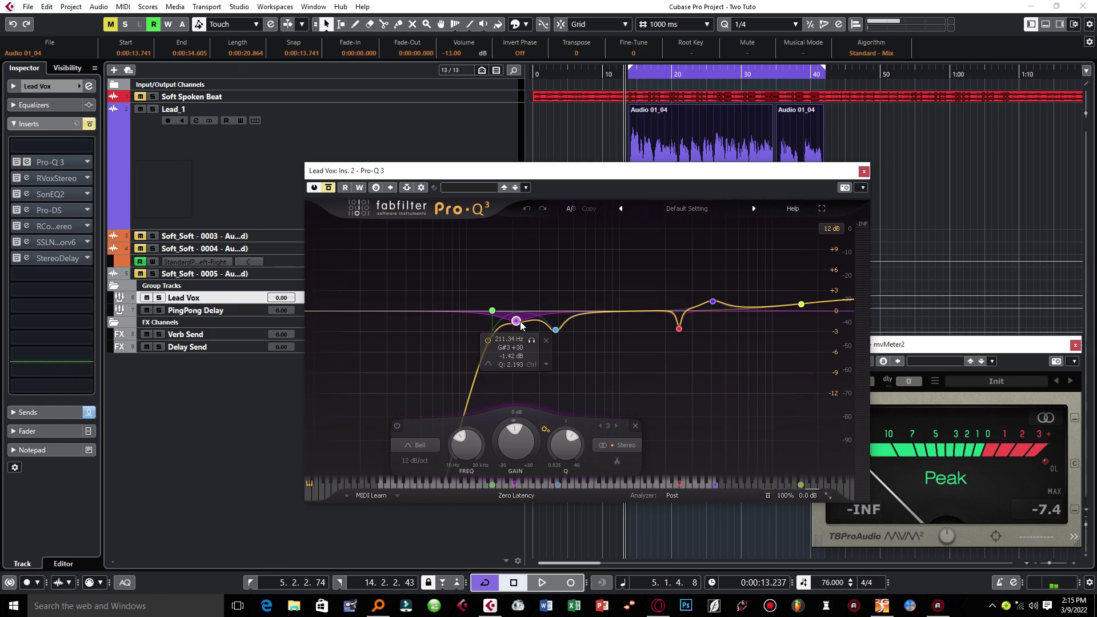
left_click(532, 340)
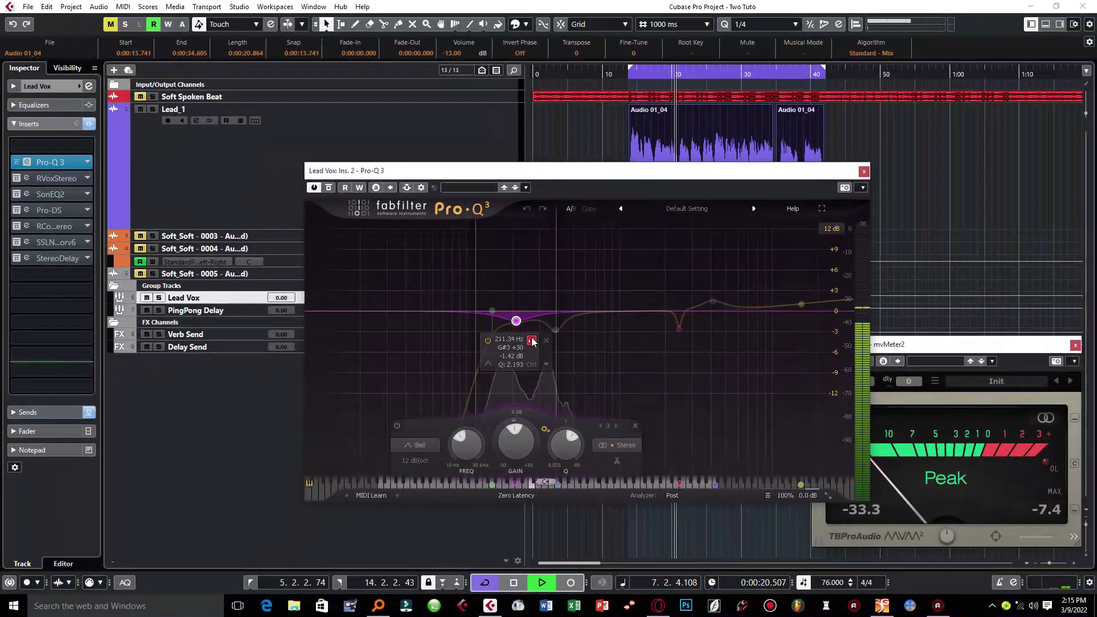
left_click(449, 349)
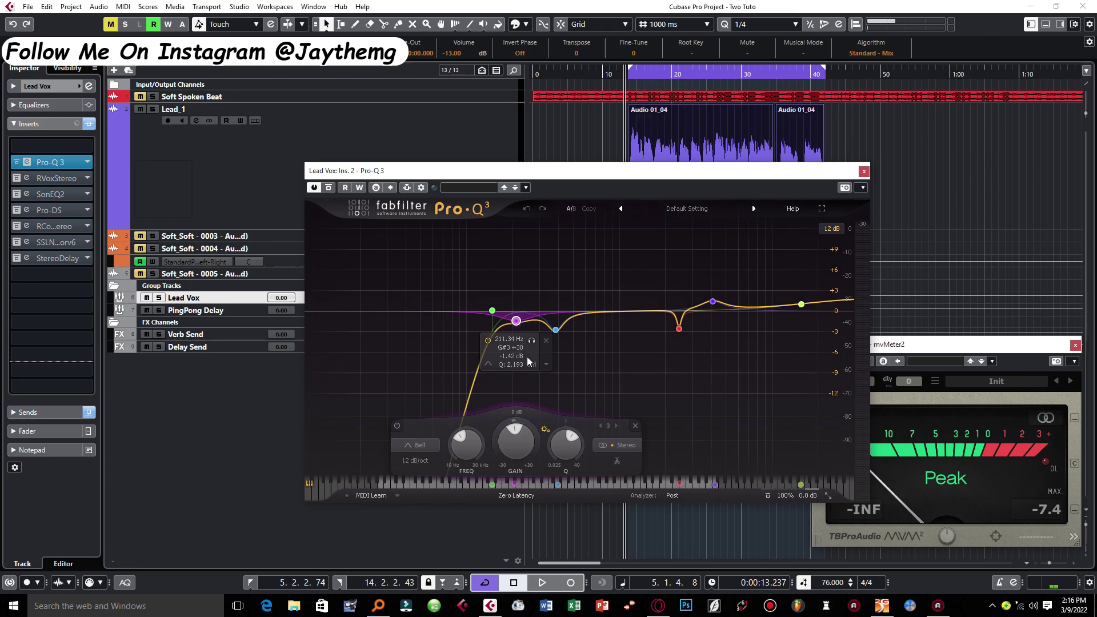
- Solo-listen to the 383 Hz bell and narrow 2464 Hz cut bands, then stop playback
left_click(554, 330)
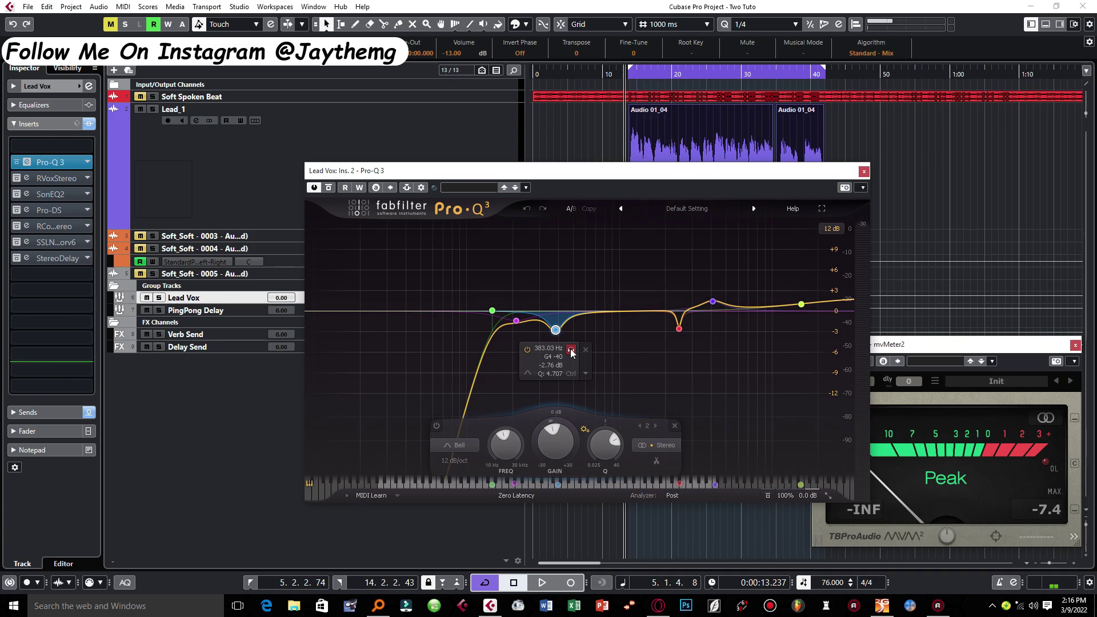
left_click(571, 350)
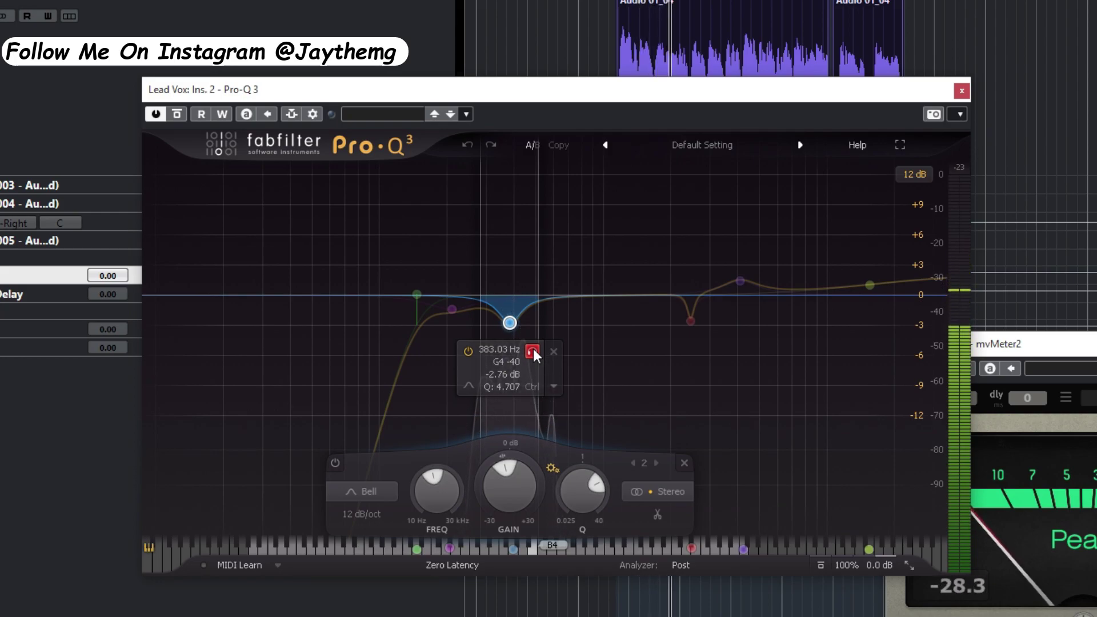
left_click(690, 321)
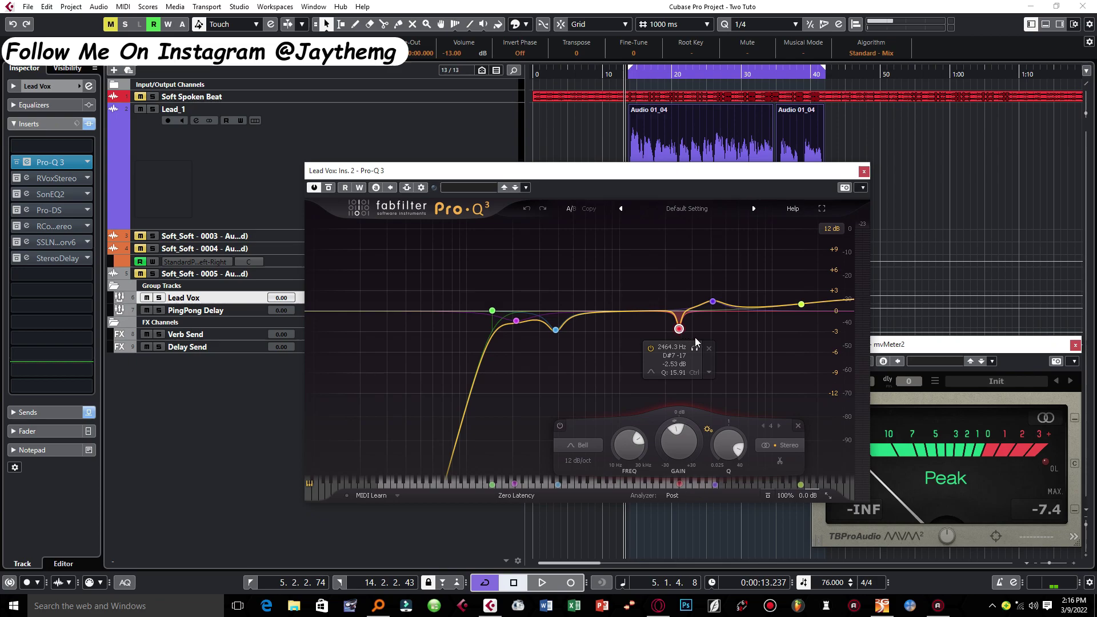
left_click(694, 349)
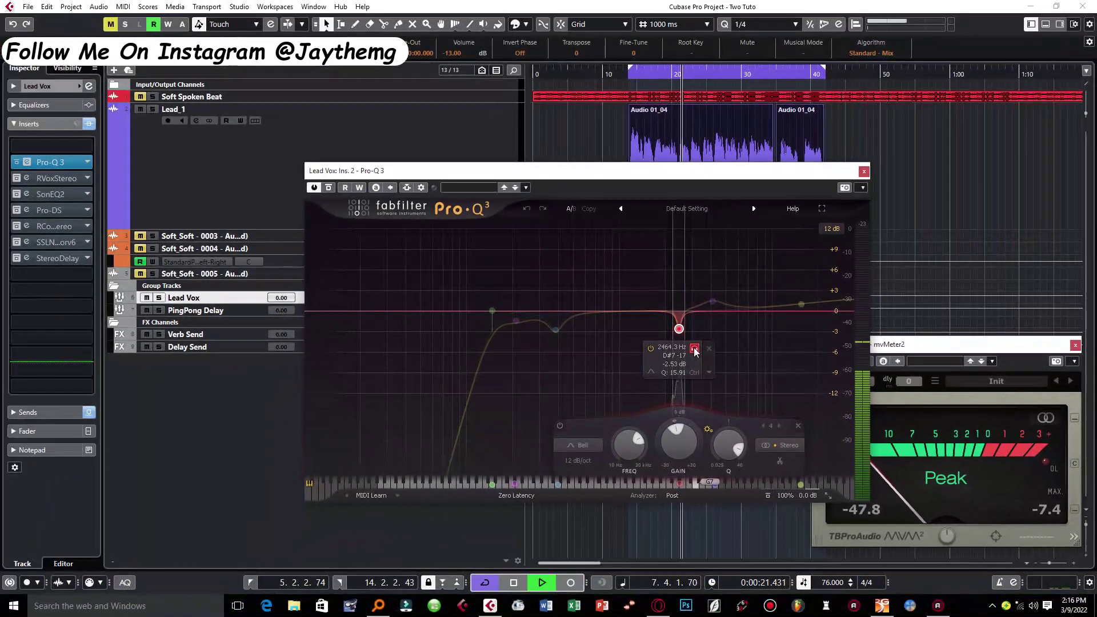
left_click_drag(695, 351, 693, 350)
key("space")
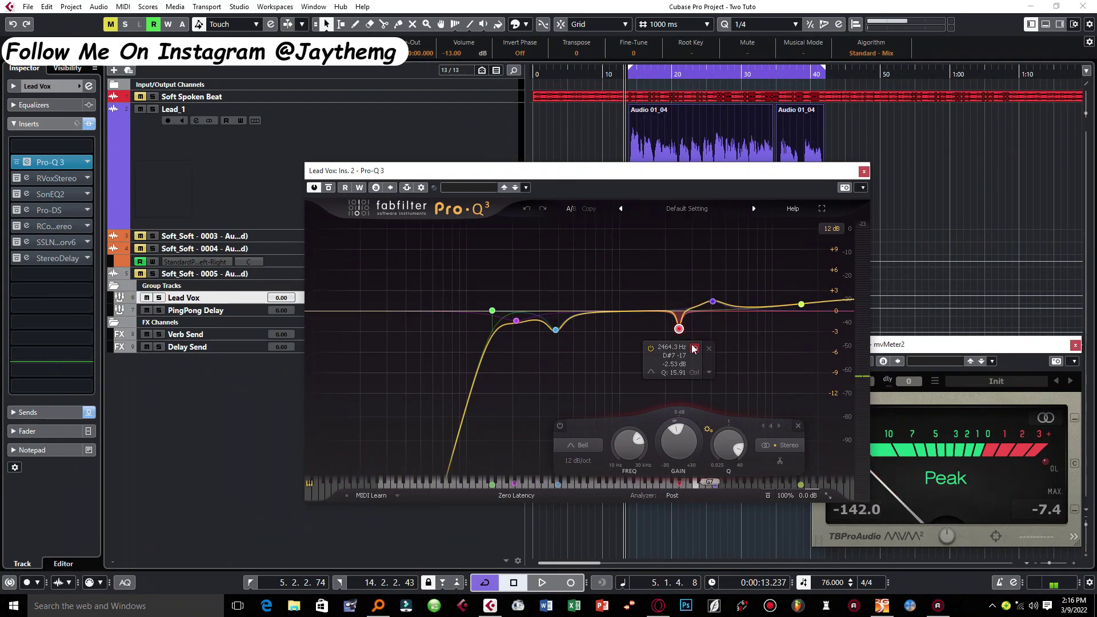
- Compare Pro-Q 3 bypassed versus active during playback, leave it on, and close it
left_click(712, 301)
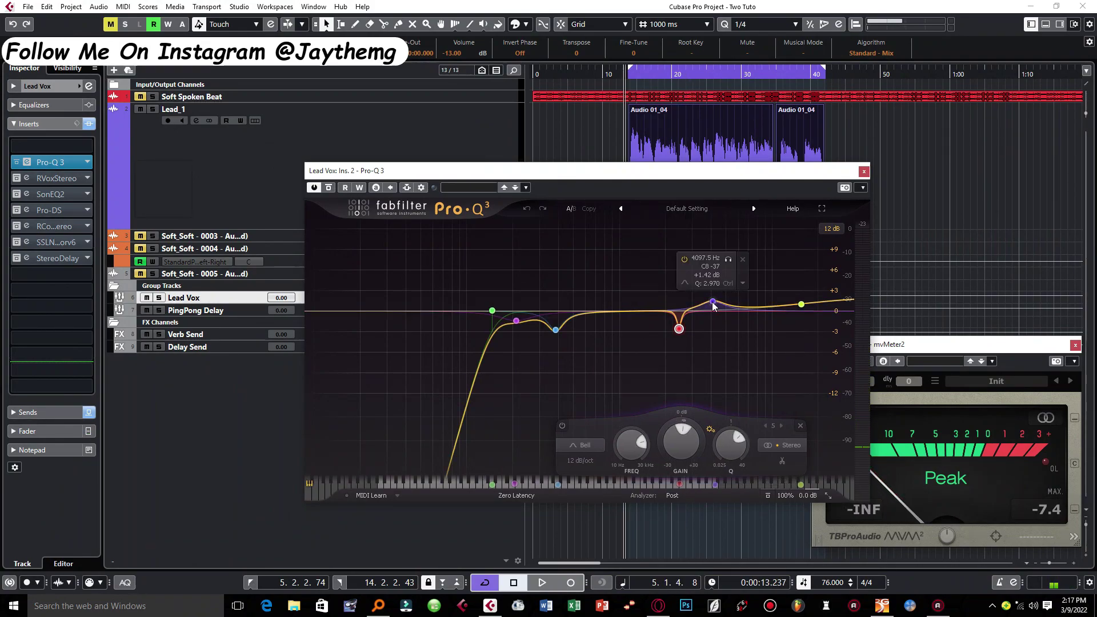
left_click(801, 305)
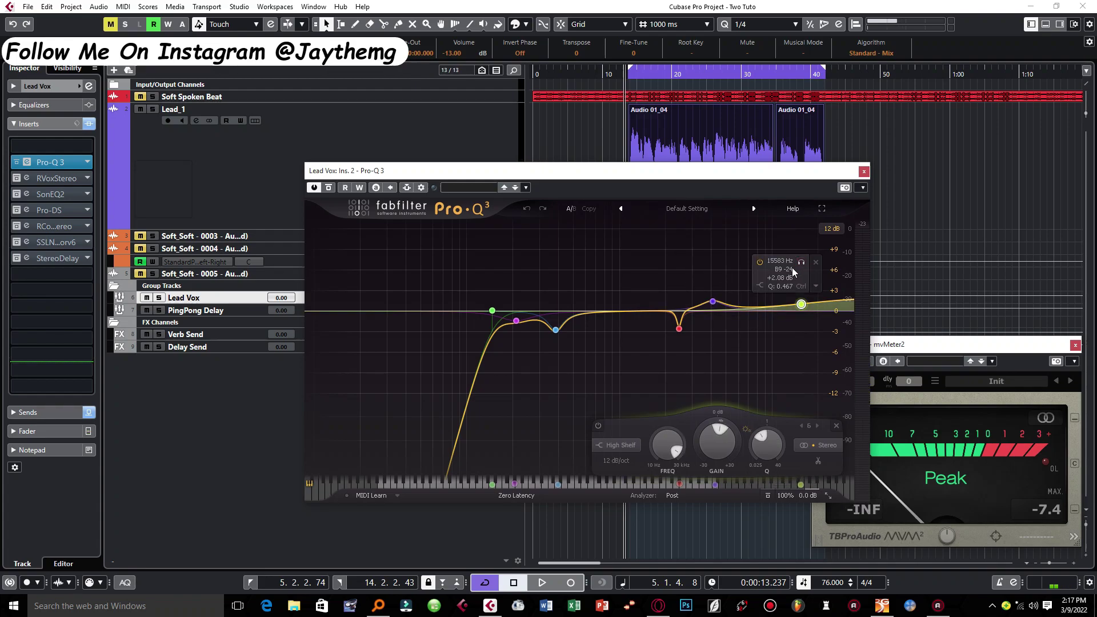
left_click(328, 187)
key("space")
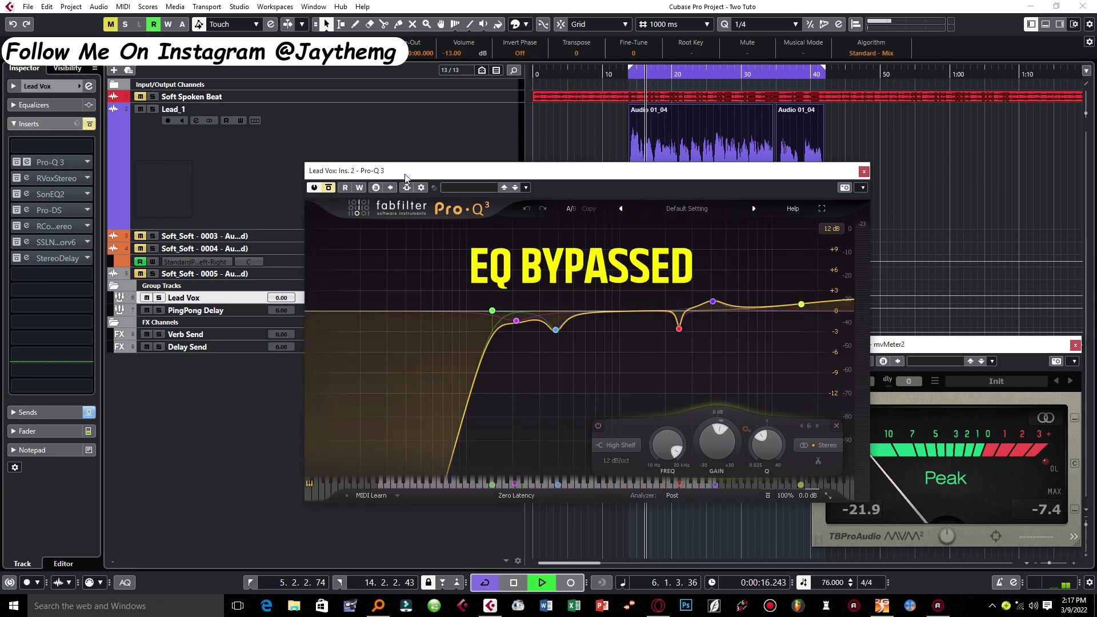
left_click(328, 187)
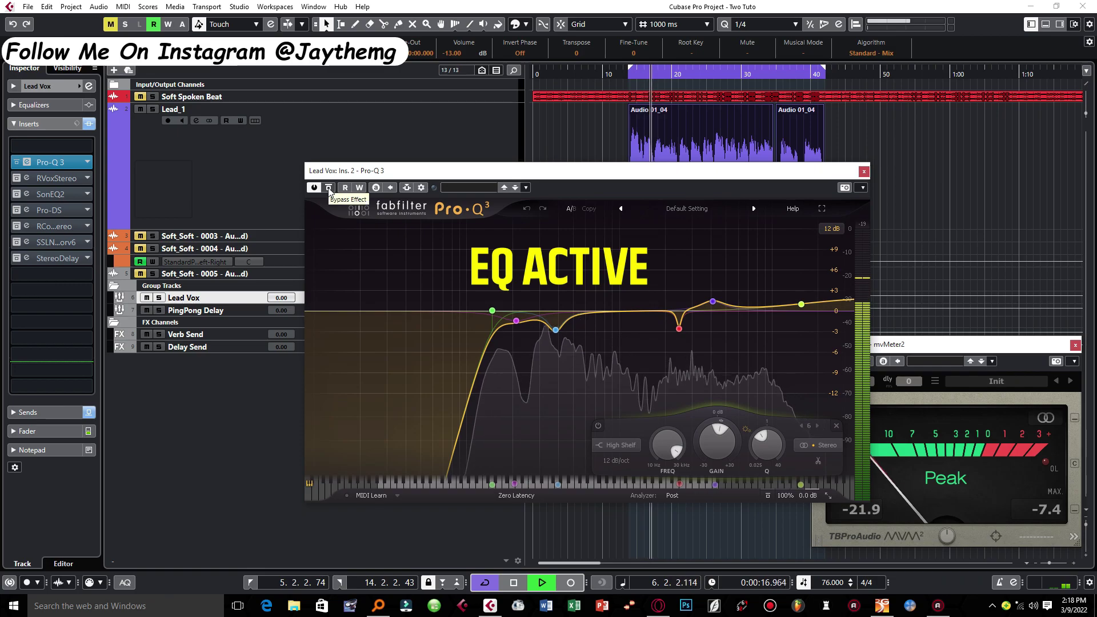
key("space")
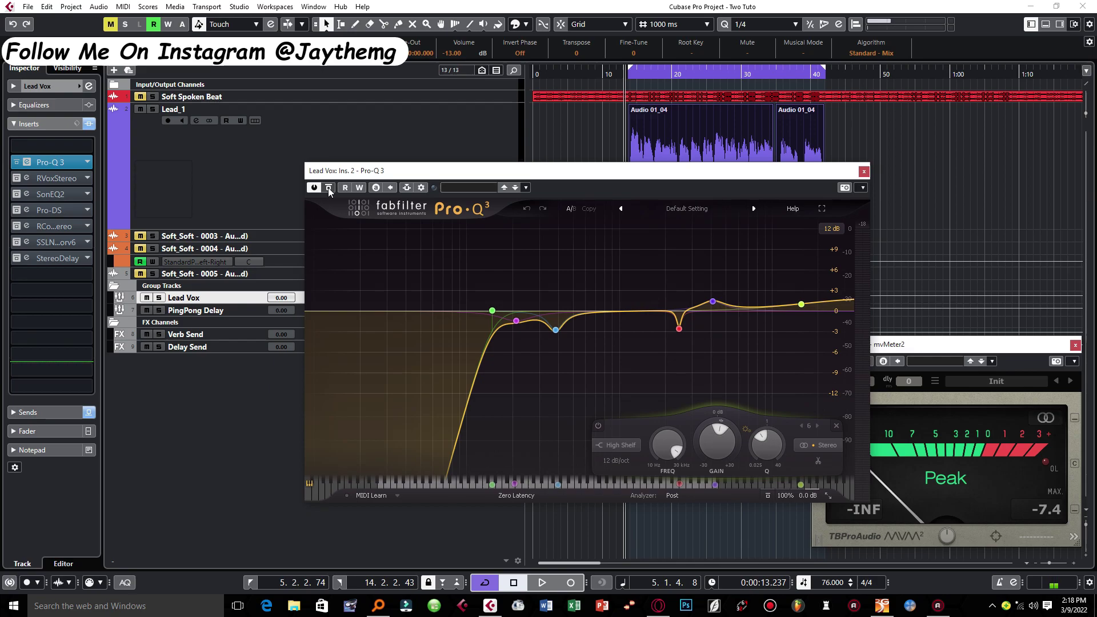
left_click(863, 171)
- Open the RVox Stereo editor from the third insert slot and nudge its window aside
left_click(50, 177)
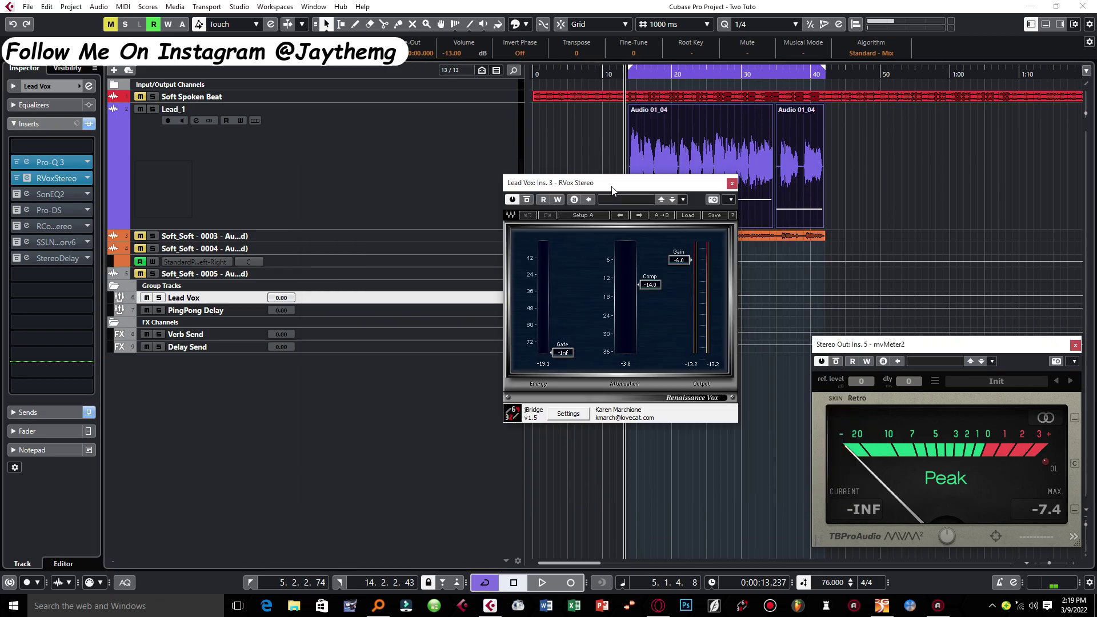
left_click_drag(615, 189, 624, 196)
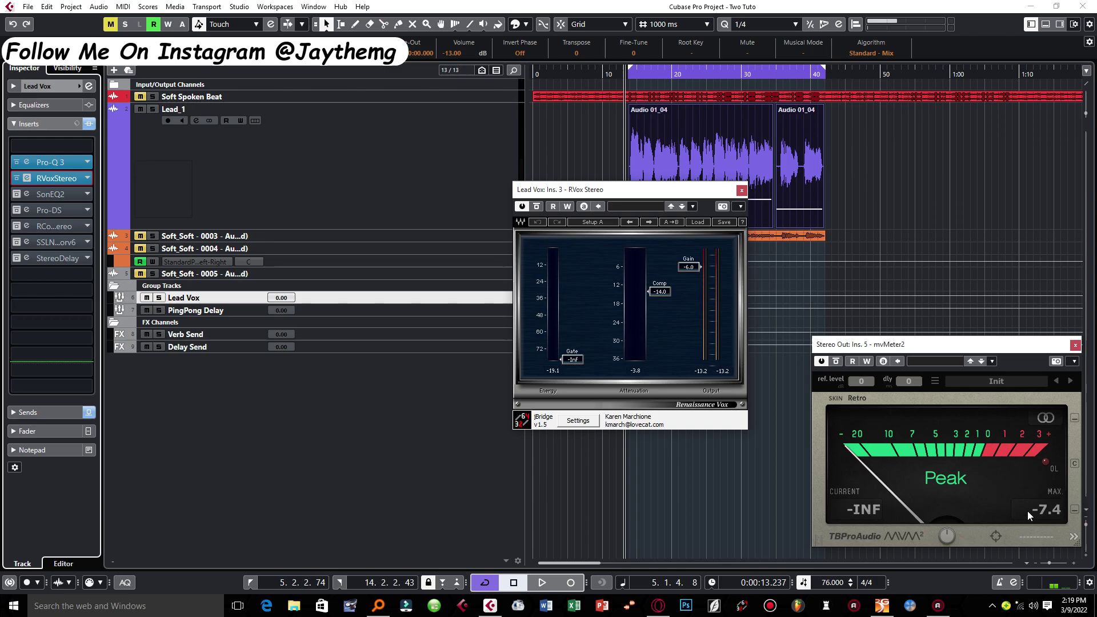
- Play and stop the lead vocal through RVox Stereo, then close the RVox window
key("space")
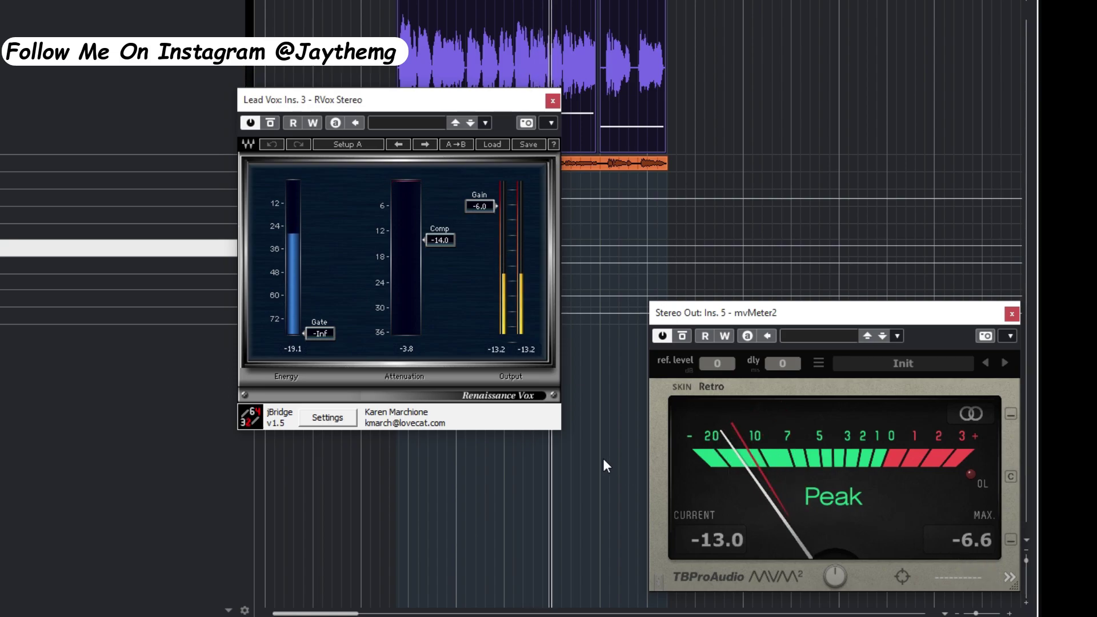
key("space")
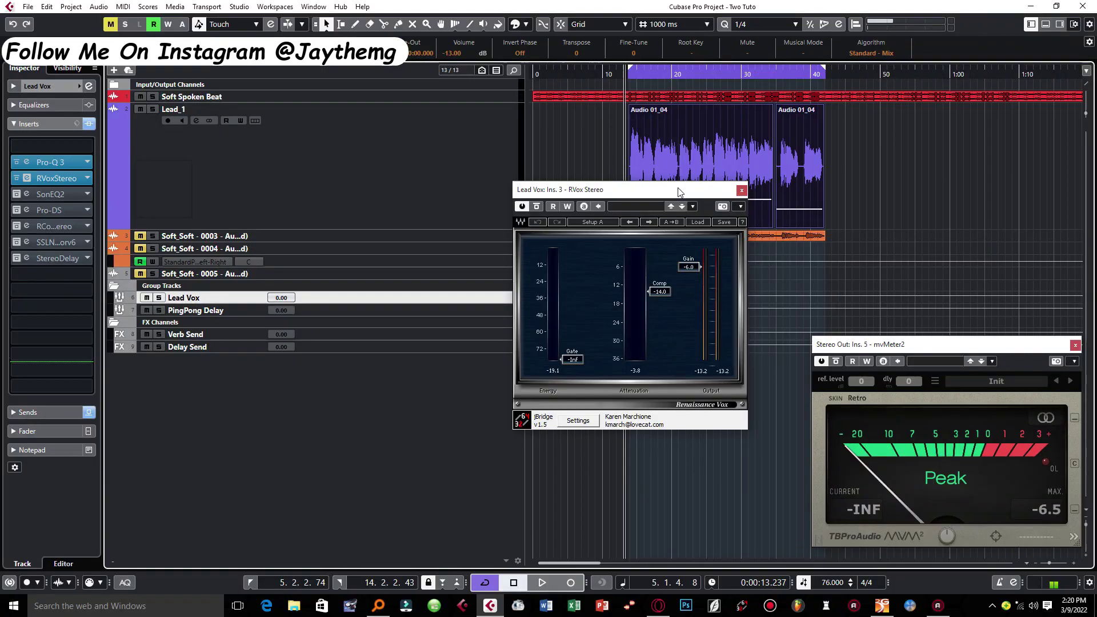
left_click(741, 191)
- Open SonEQ2, review its Front Vocal HI MID and HIGH knob settings, then bypass it
left_click(60, 194)
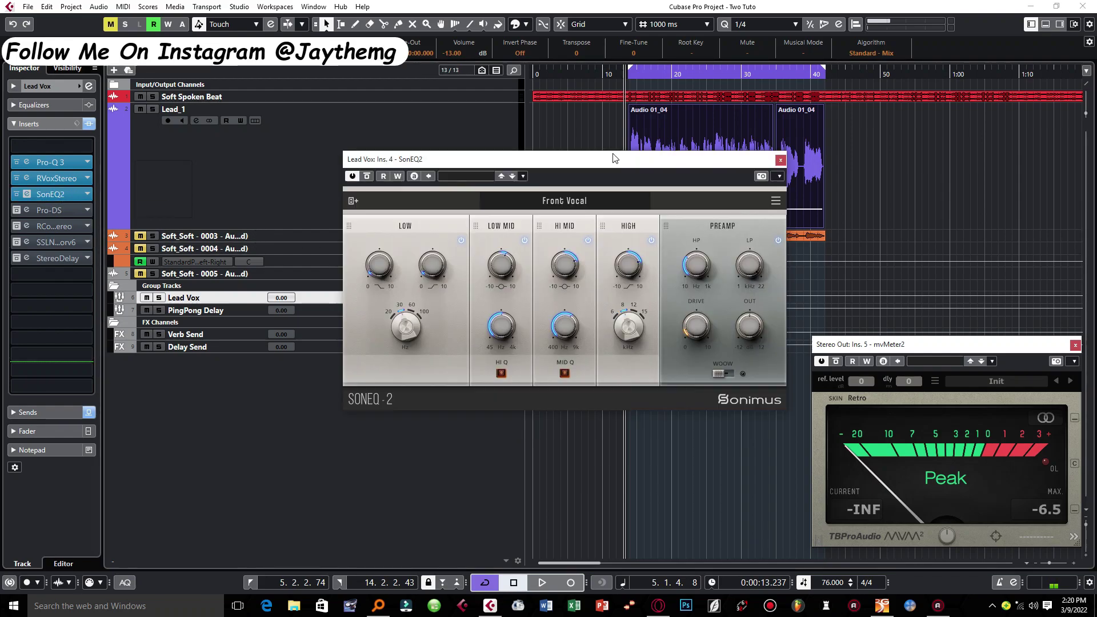
left_click_drag(614, 154, 639, 172)
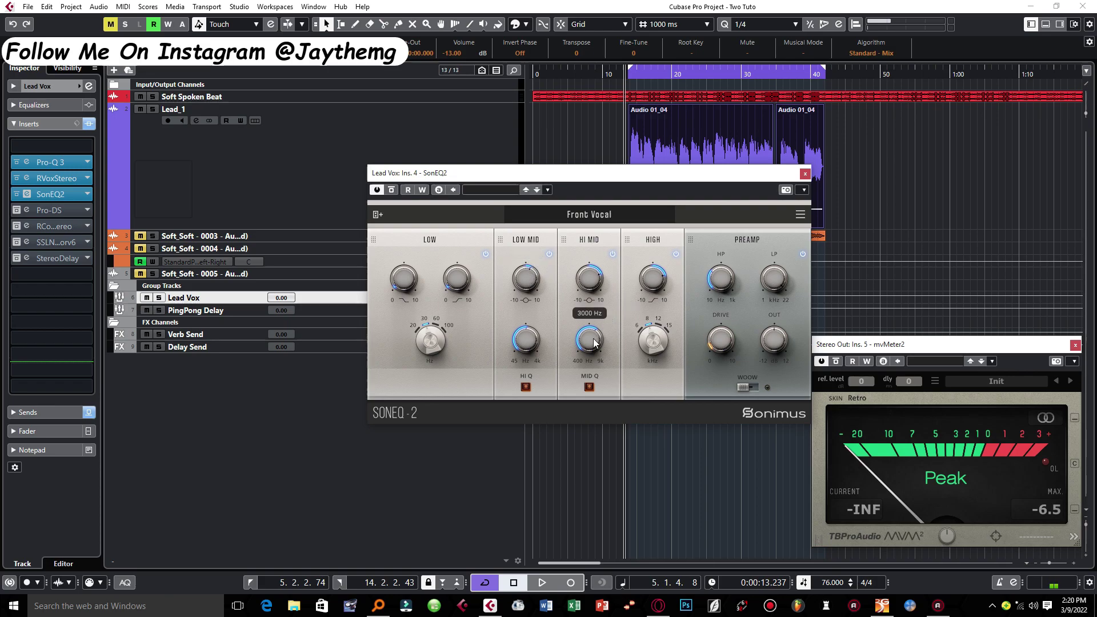
mouse_move(591, 282)
mouse_move(654, 337)
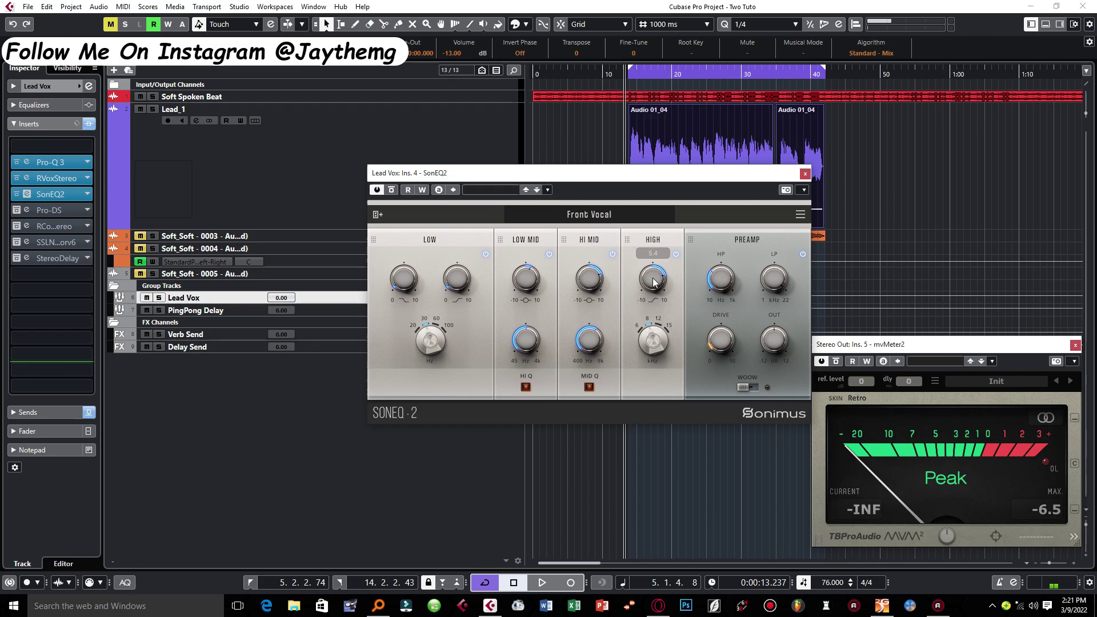
left_click(393, 190)
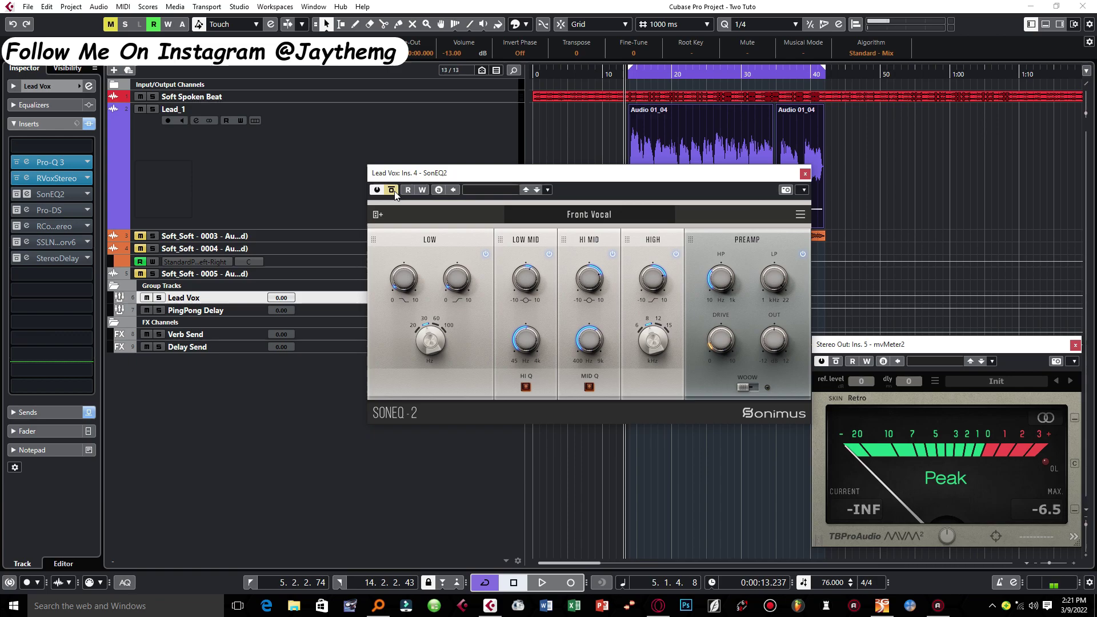
- Toggle SonEQ2 bypass off, on, and off again during playback, ending active, then stop
key("space")
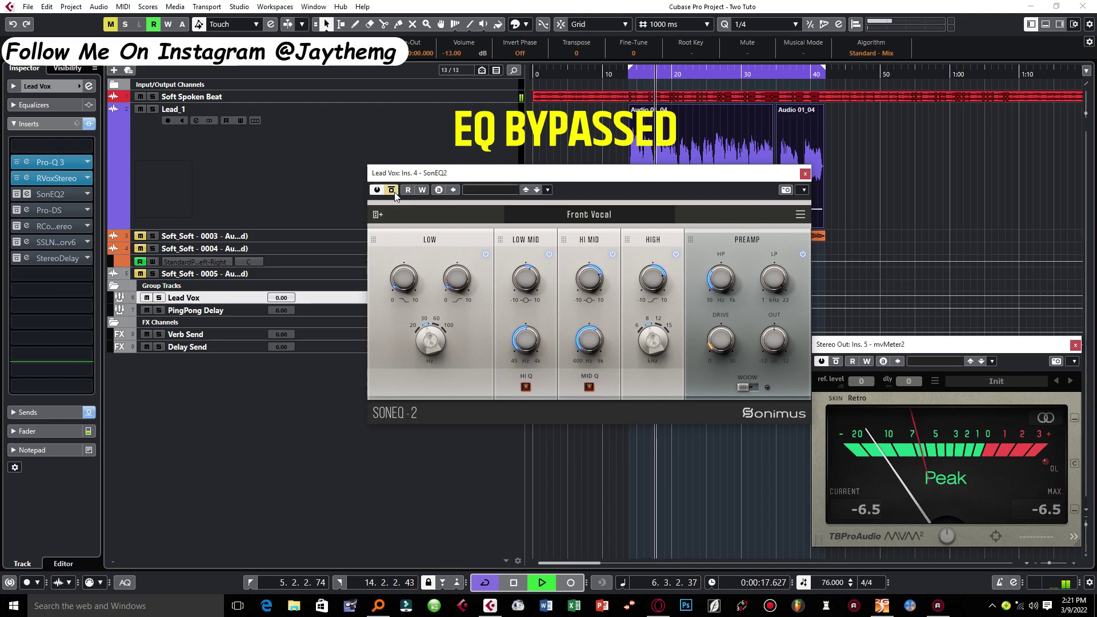
left_click(394, 192)
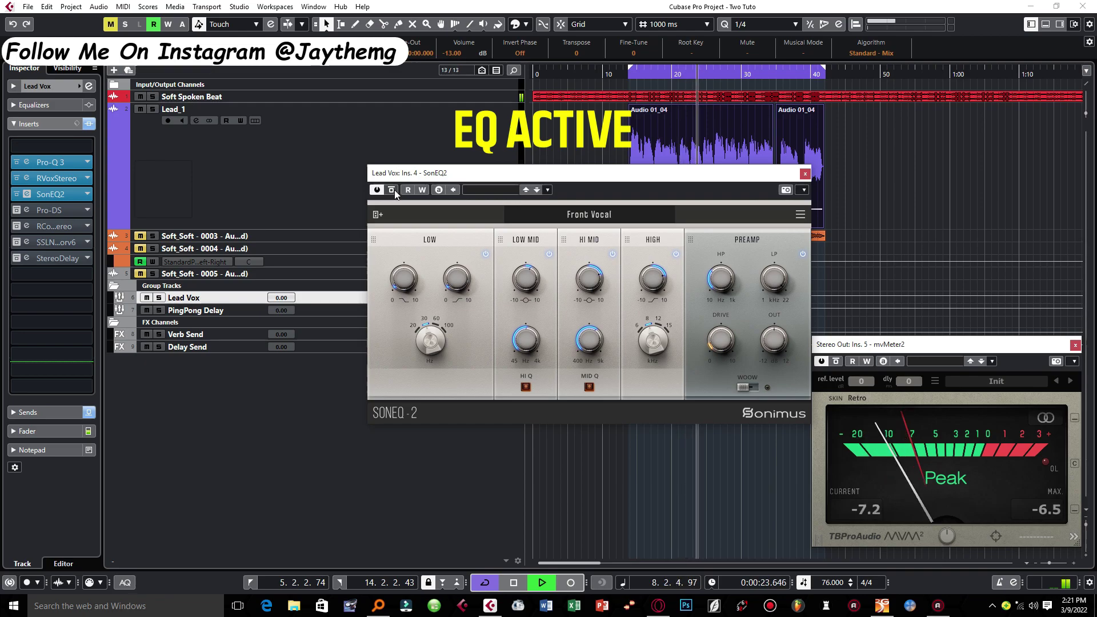
left_click(394, 190)
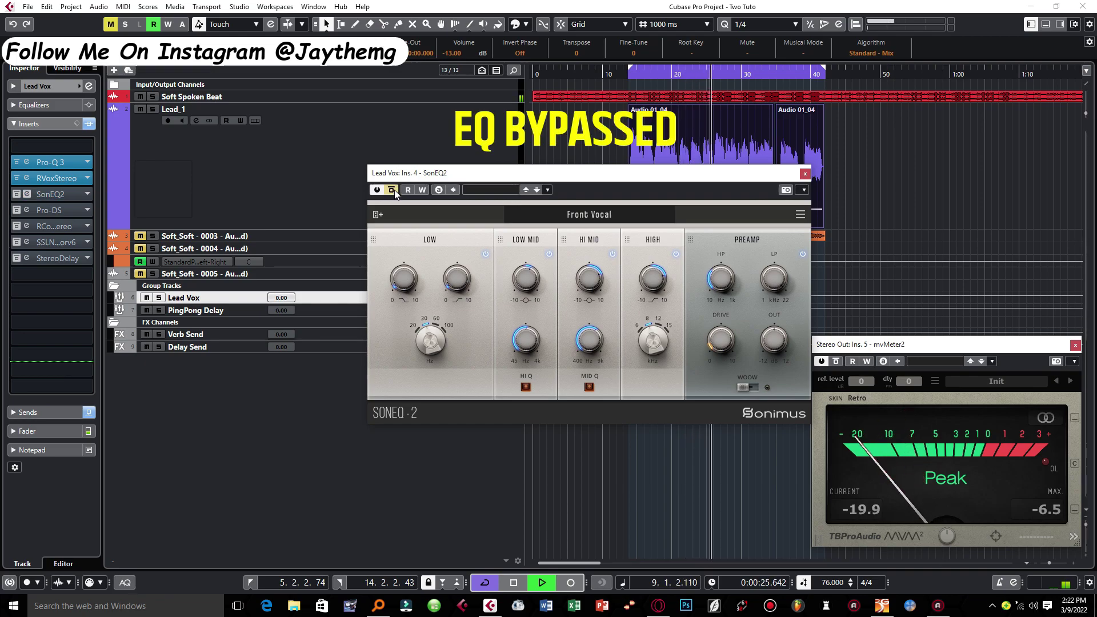
left_click(394, 190)
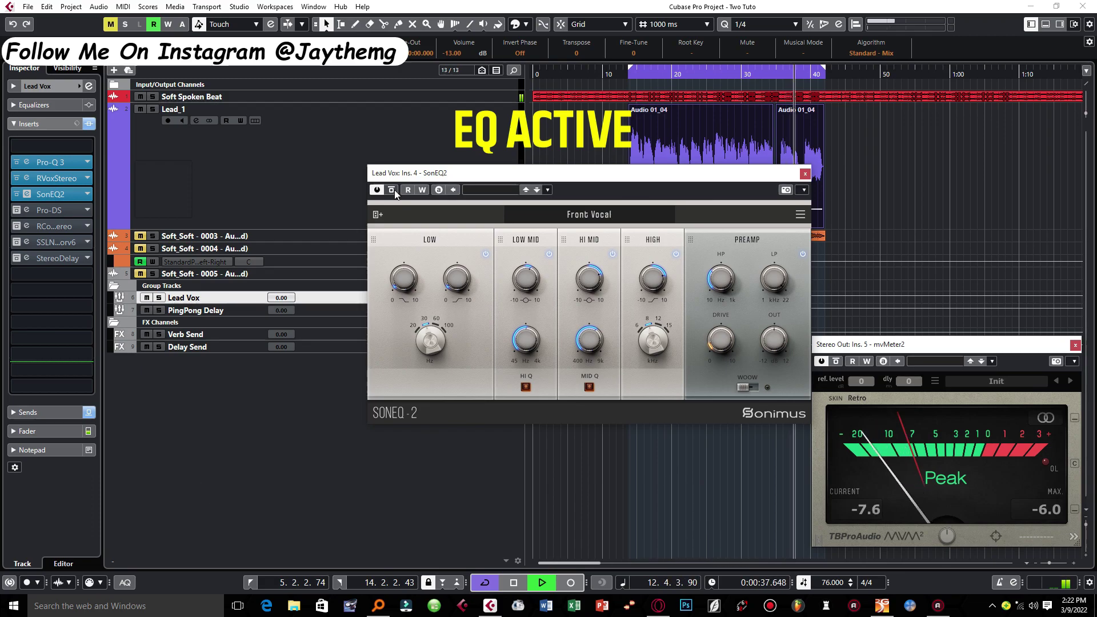
key("space")
- Enable the Pro-DS de-esser, audition its detected sibilance during playback, and close both plugin windows
left_click(17, 211)
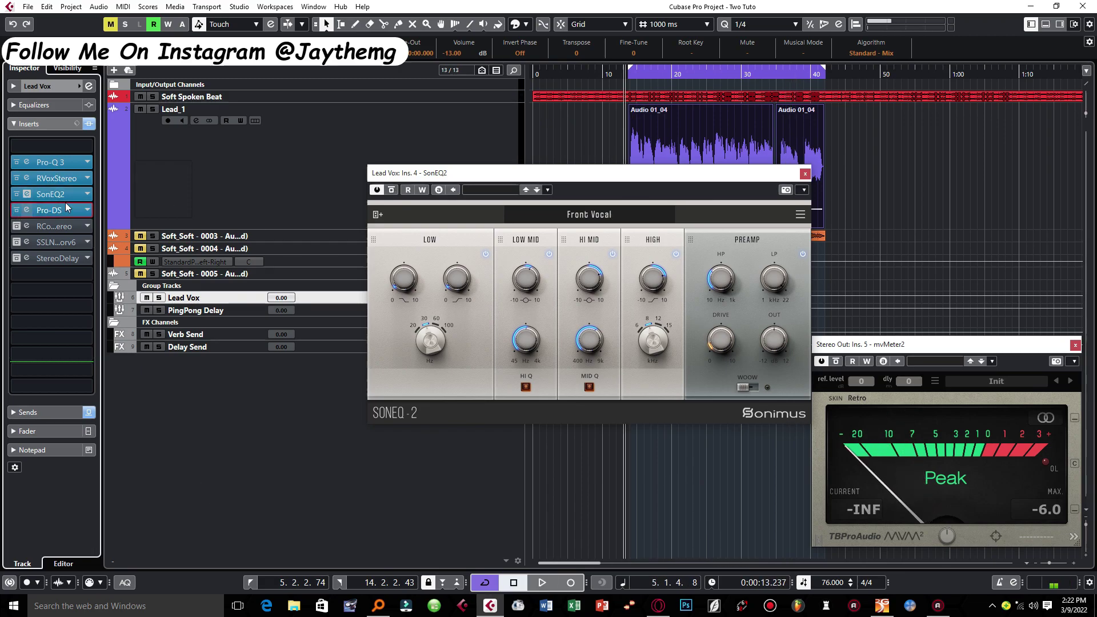
left_click(90, 208)
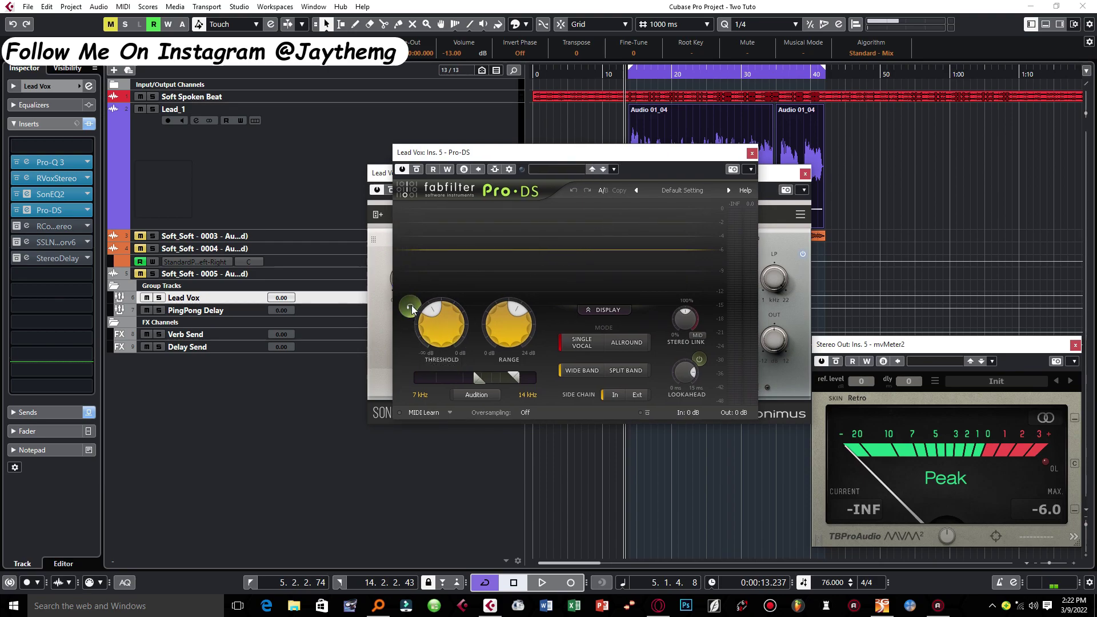
key("space")
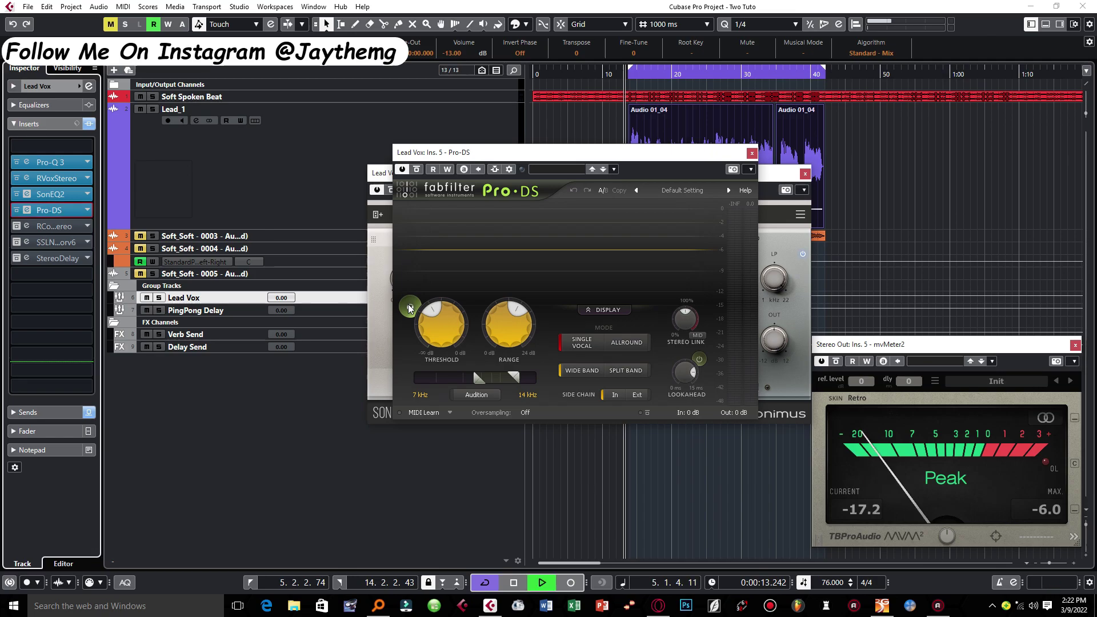
left_click(409, 309)
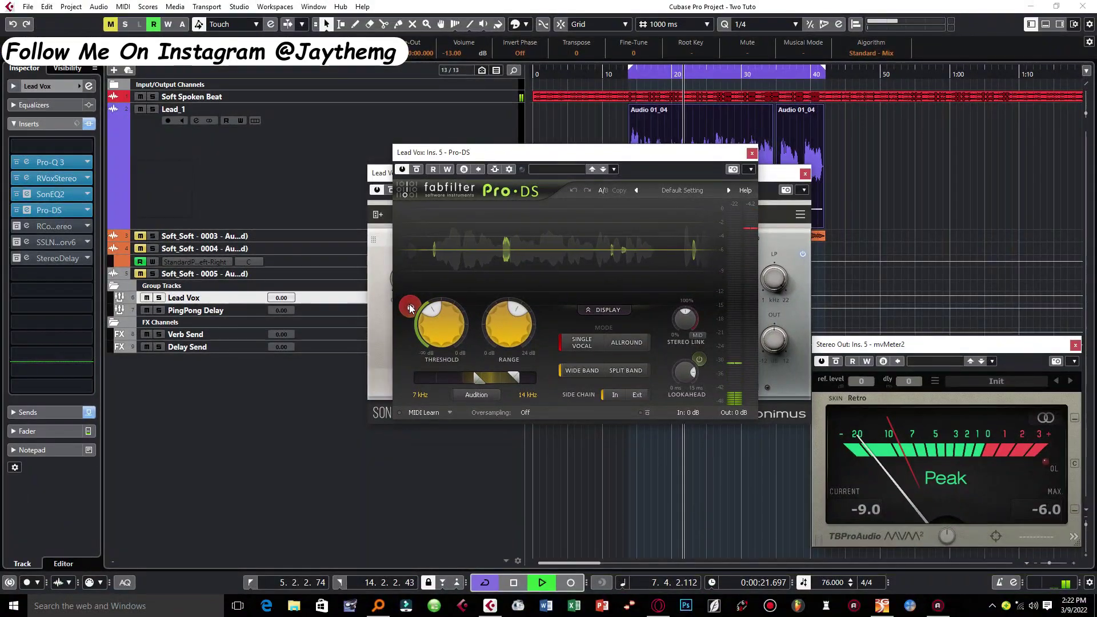
left_click(26, 209)
- Open the Lead Vox RCompressor at a 2:1 ratio and play the vocal to watch gain reduction
left_click(16, 225)
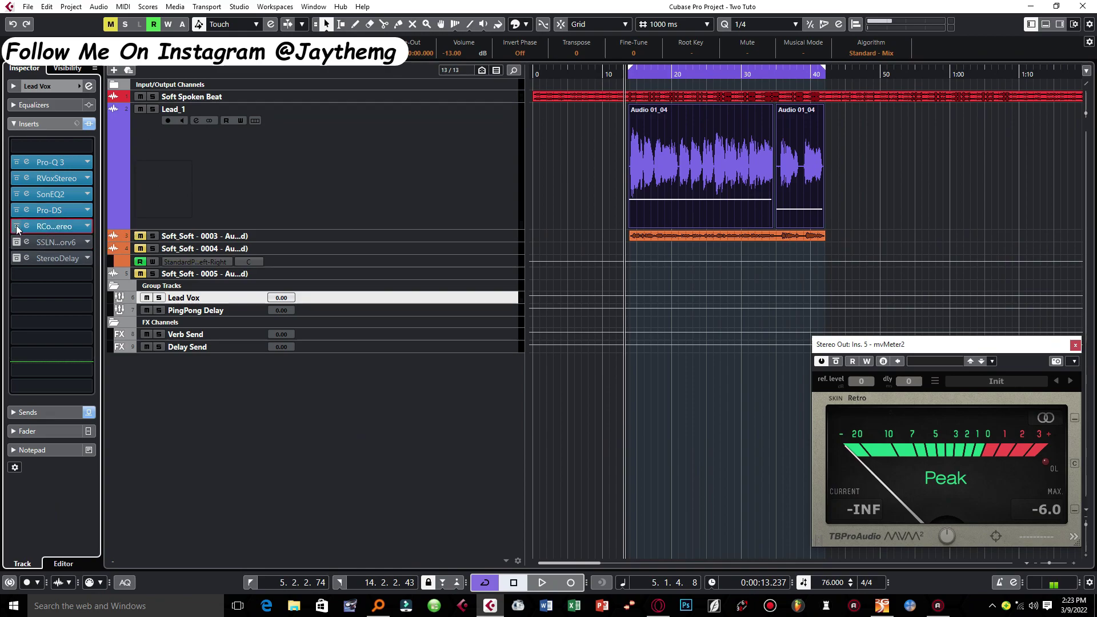
left_click(55, 227)
left_click_drag(552, 193, 573, 189)
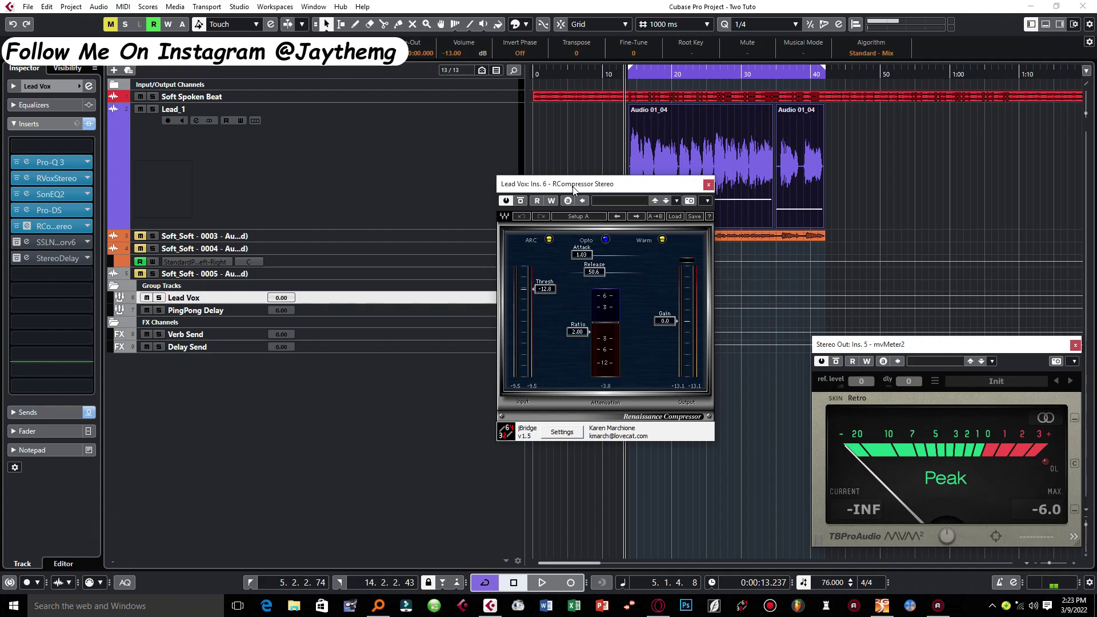
left_click_drag(574, 189, 576, 184)
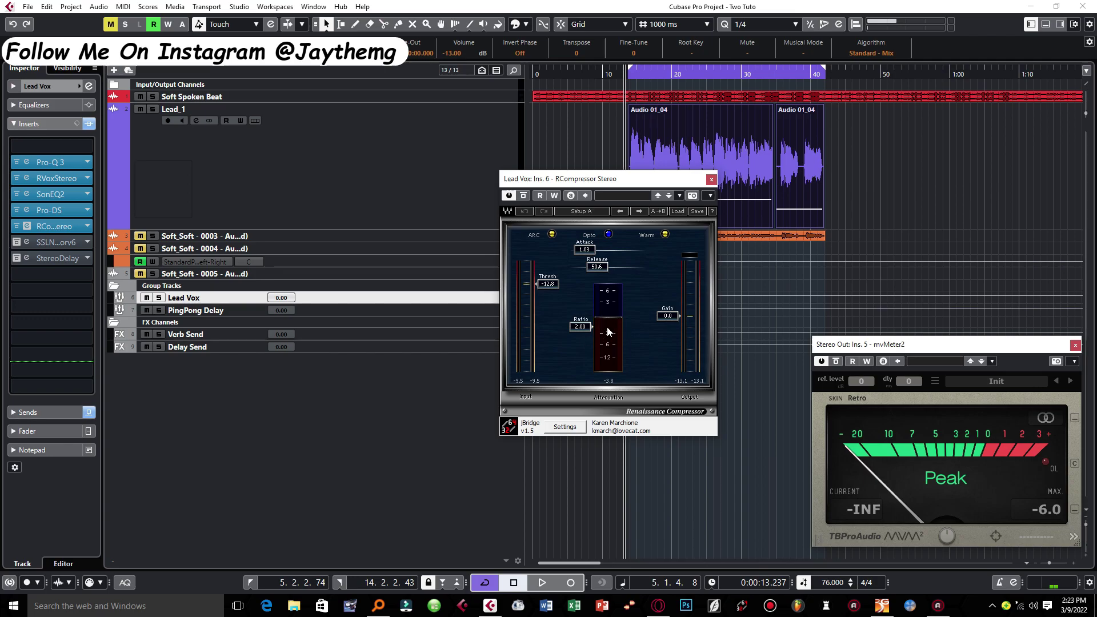
key("space")
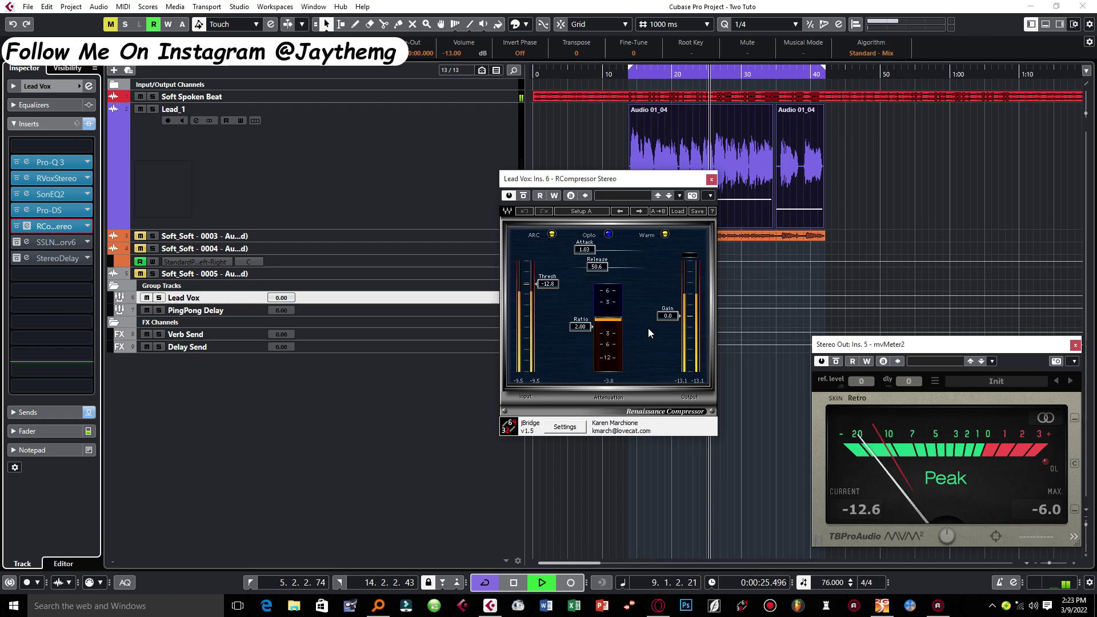
key("space")
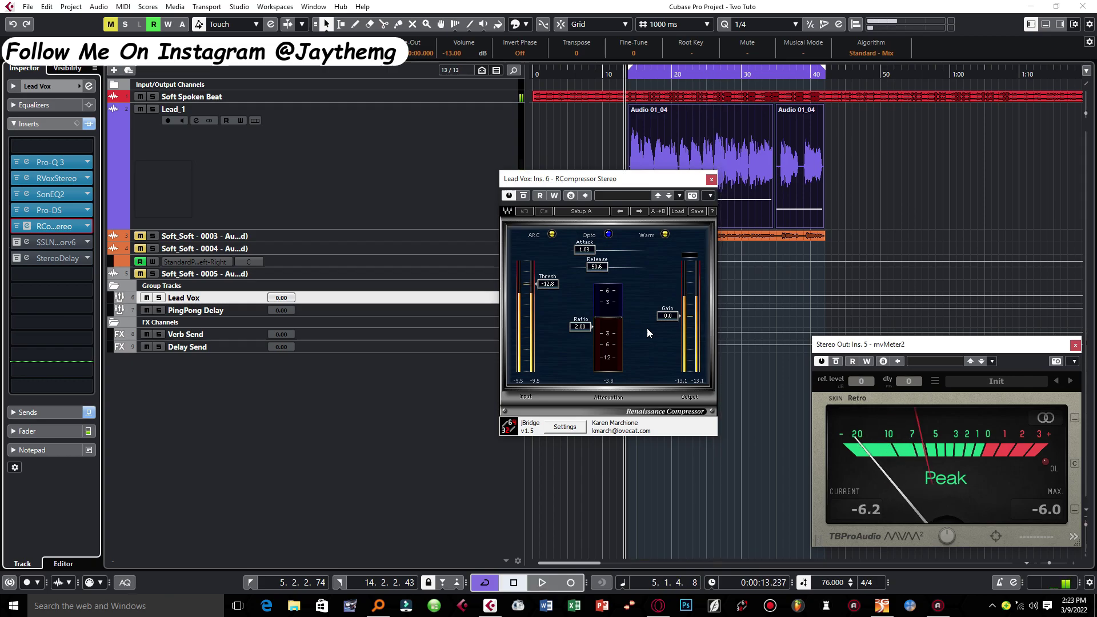
- Open the Lead Vox SSL X-Saturator, compare it without and with the +6 dB boost, and un-bypass it
left_click(711, 179)
left_click(27, 242)
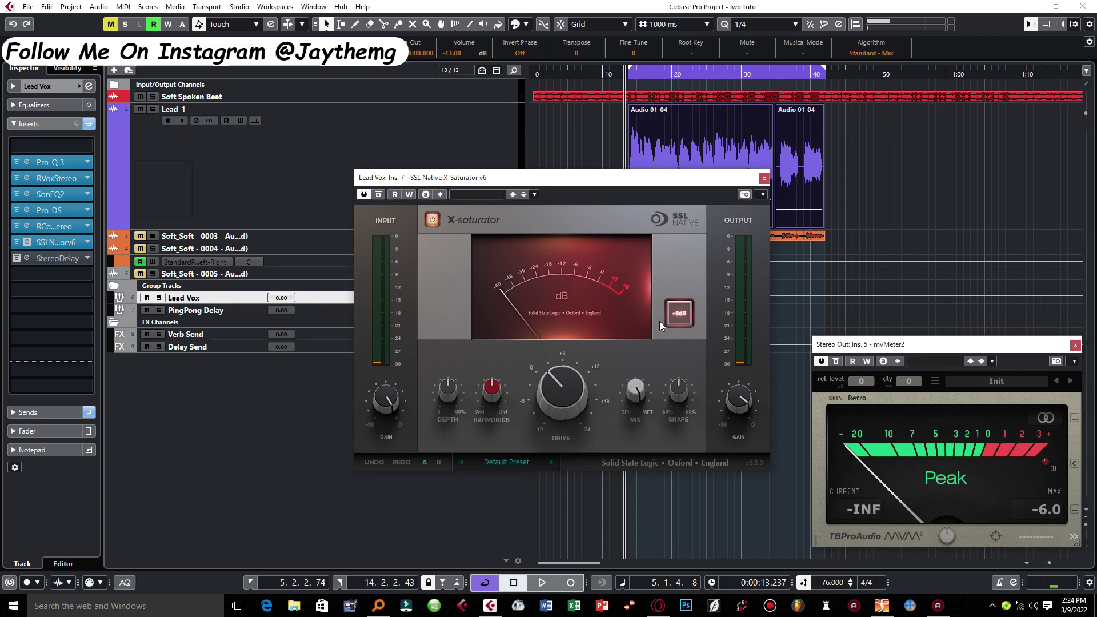
left_click(687, 315)
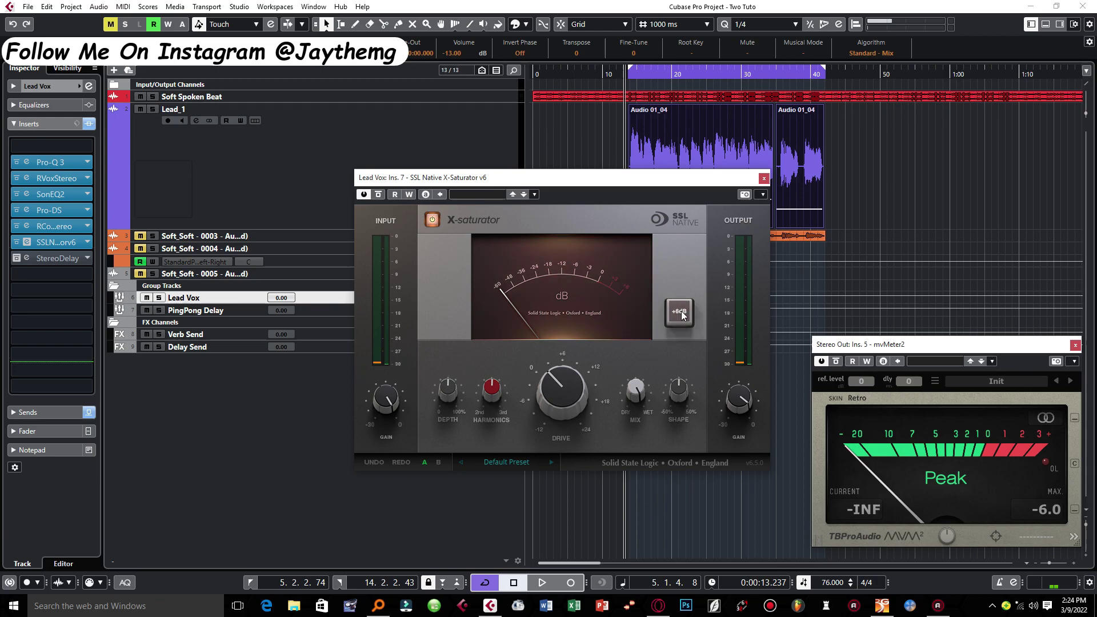
left_click(682, 313)
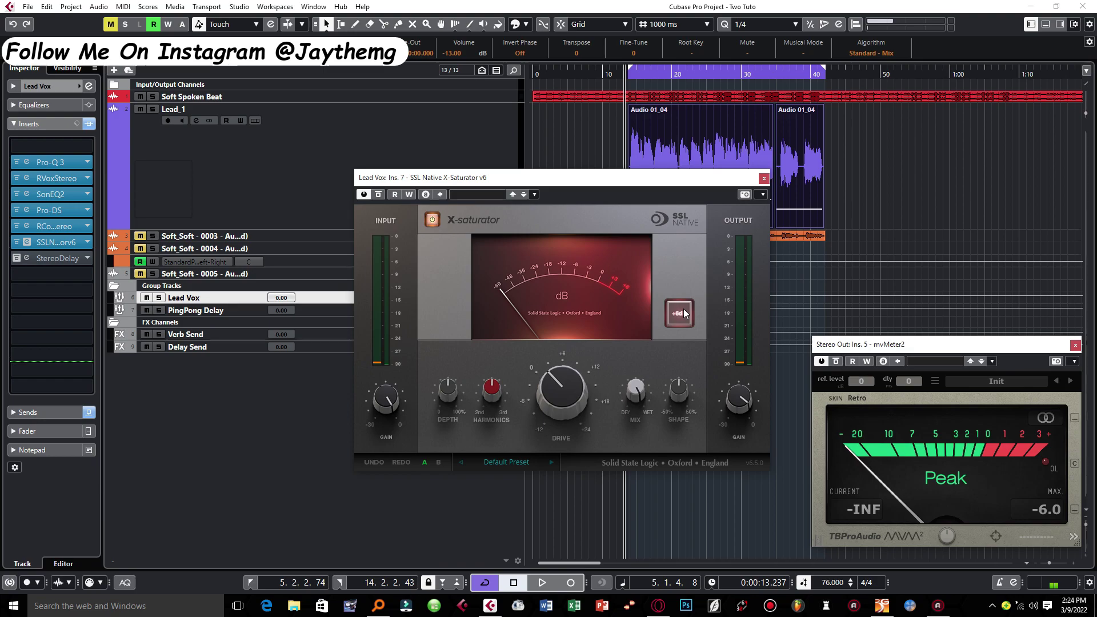
mouse_move(558, 389)
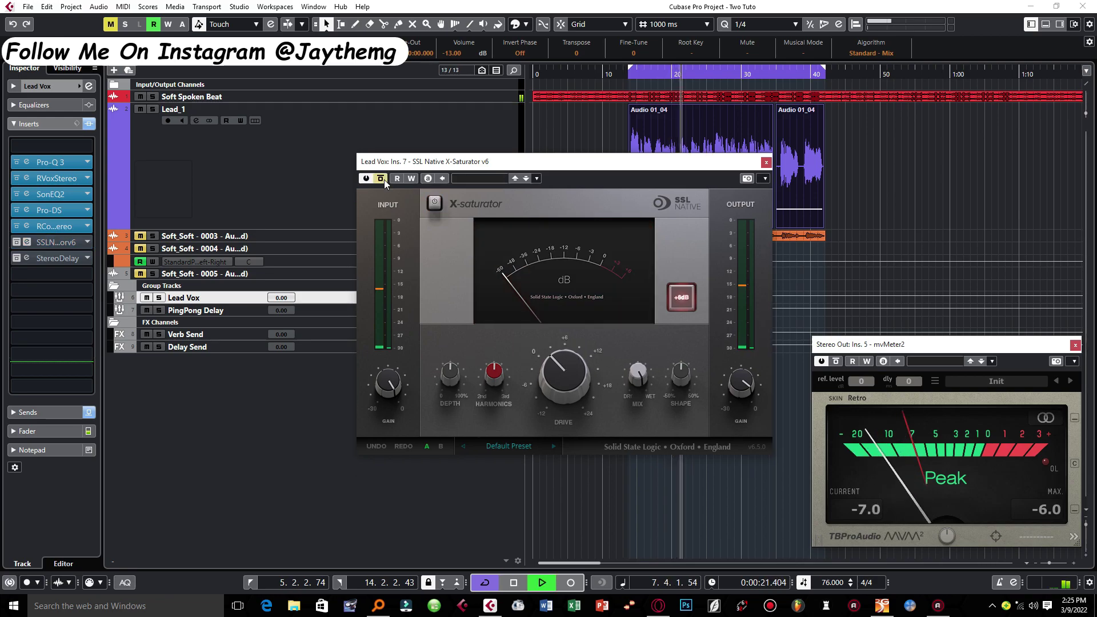
left_click(381, 179)
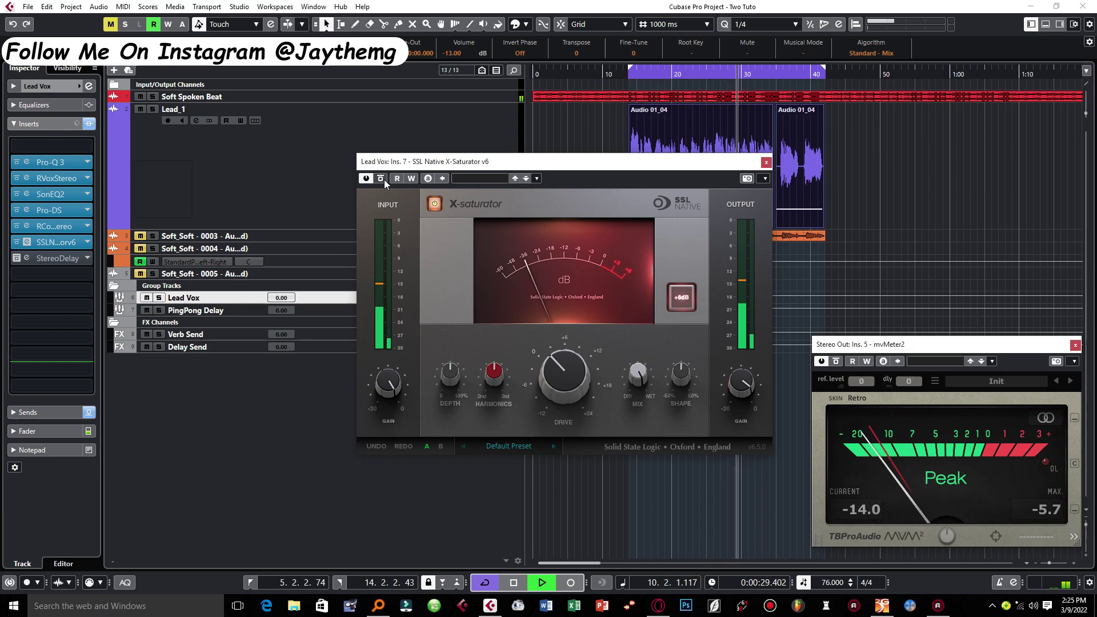
key("space")
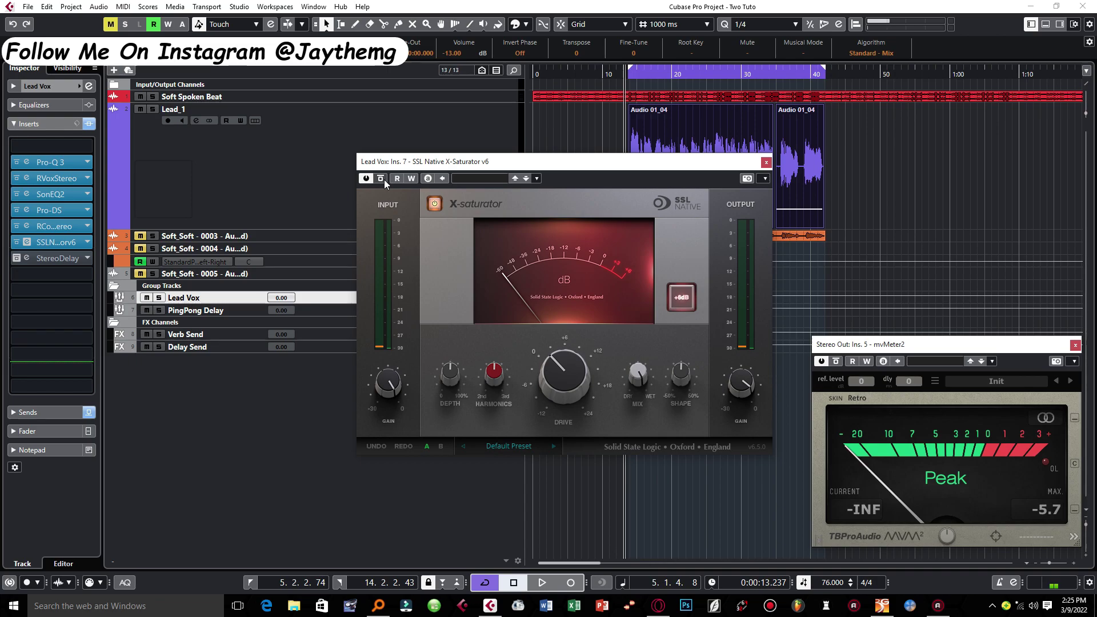
- Close the saturator and bring up the Lead Vox StereoDelay editor in view
left_click(383, 178)
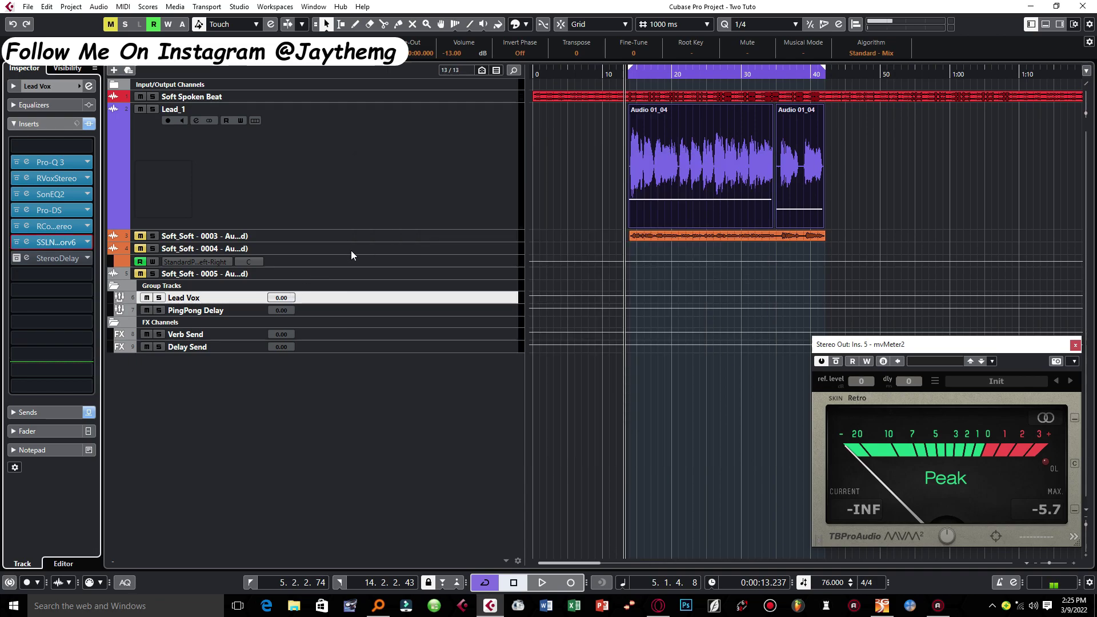
left_click(18, 259)
left_click(55, 258)
left_click_drag(633, 205, 621, 188)
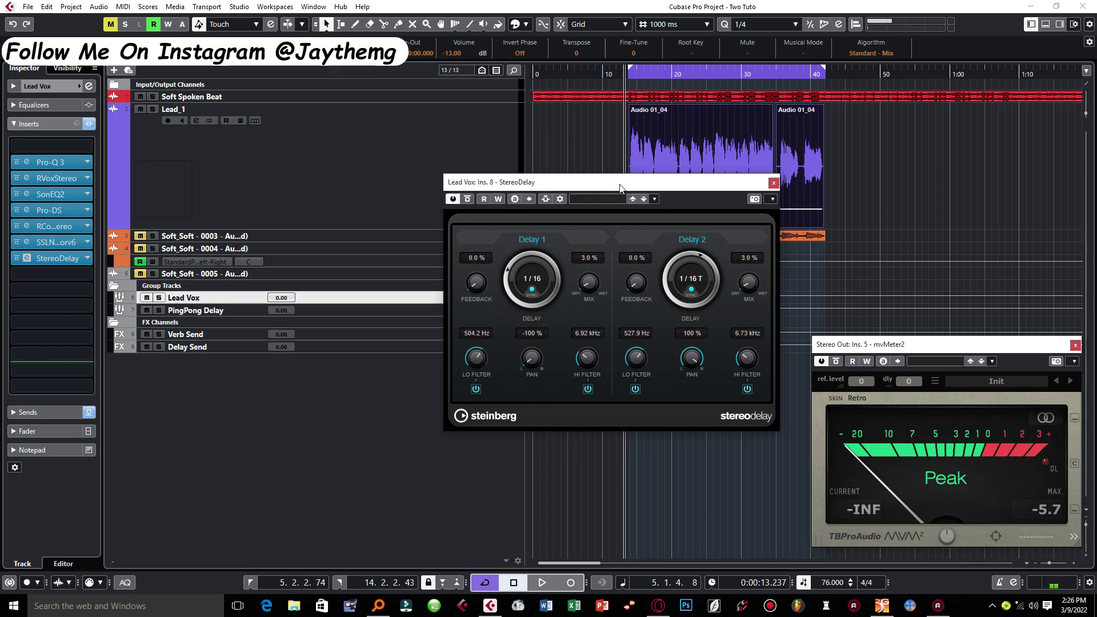
left_click_drag(620, 188, 623, 196)
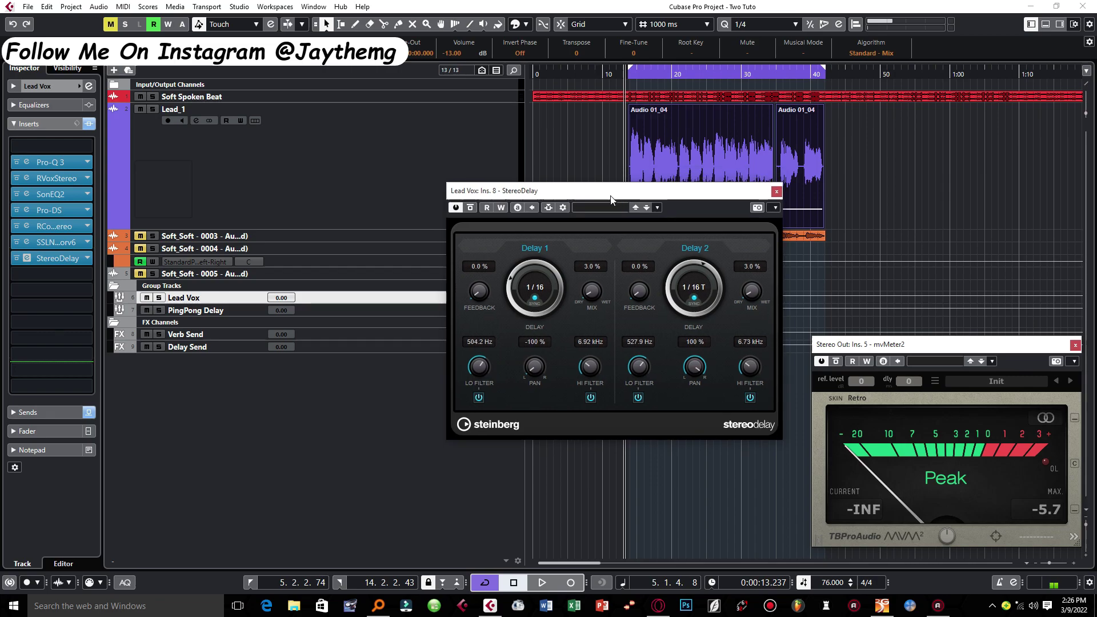
- Keep Delay 1 at 1/16 and Delay 2 at 1/16 T, then play the vocal
left_click(535, 286)
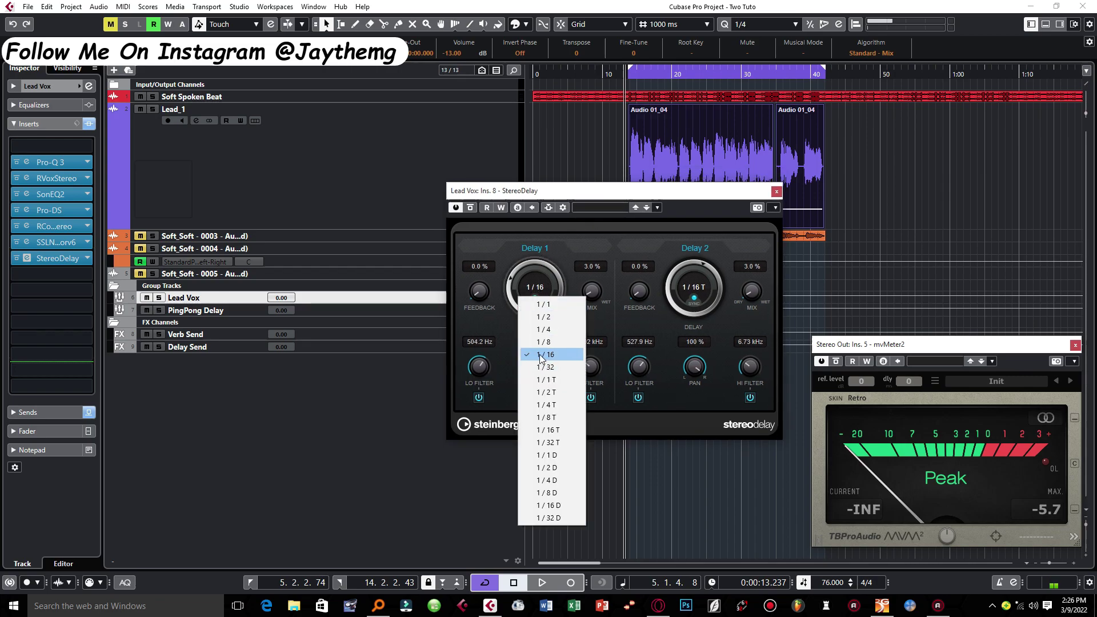
left_click(627, 233)
left_click(692, 288)
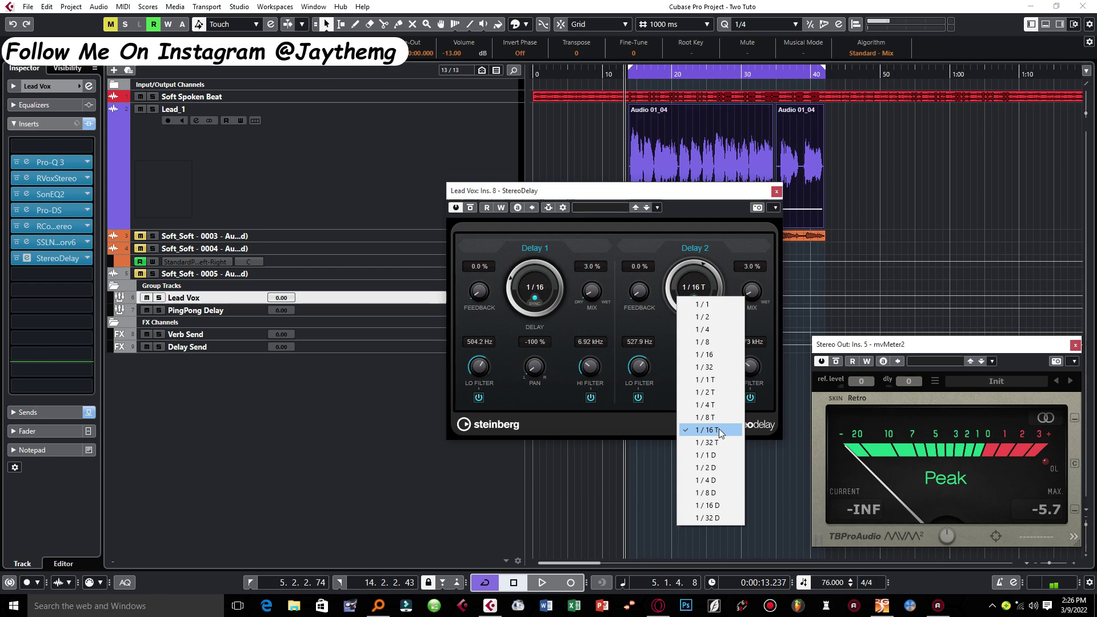
left_click(638, 232)
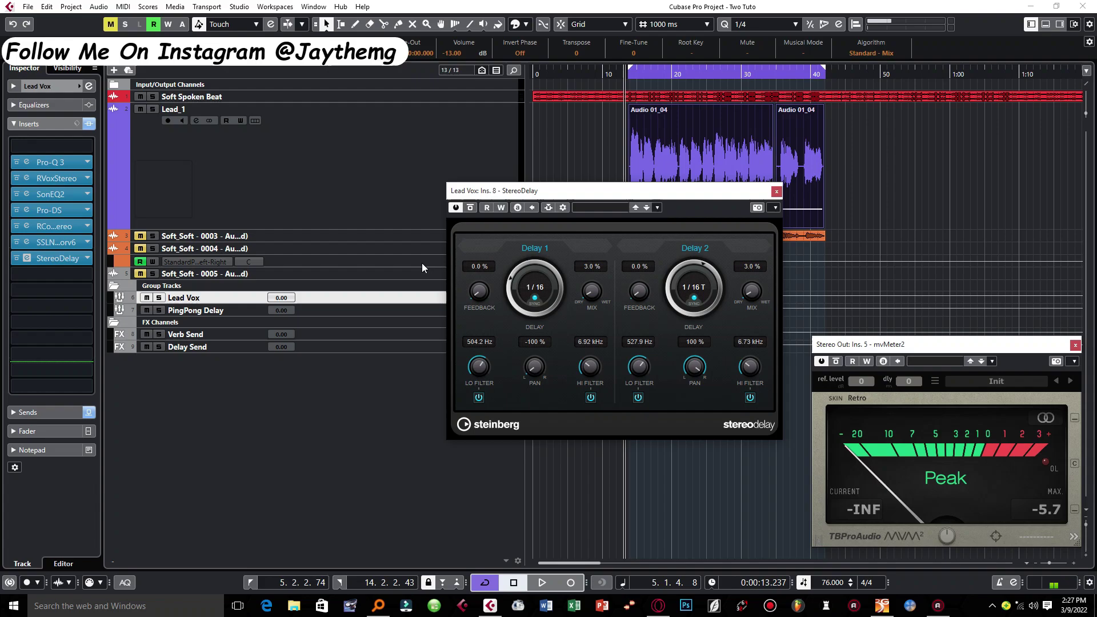
key("space")
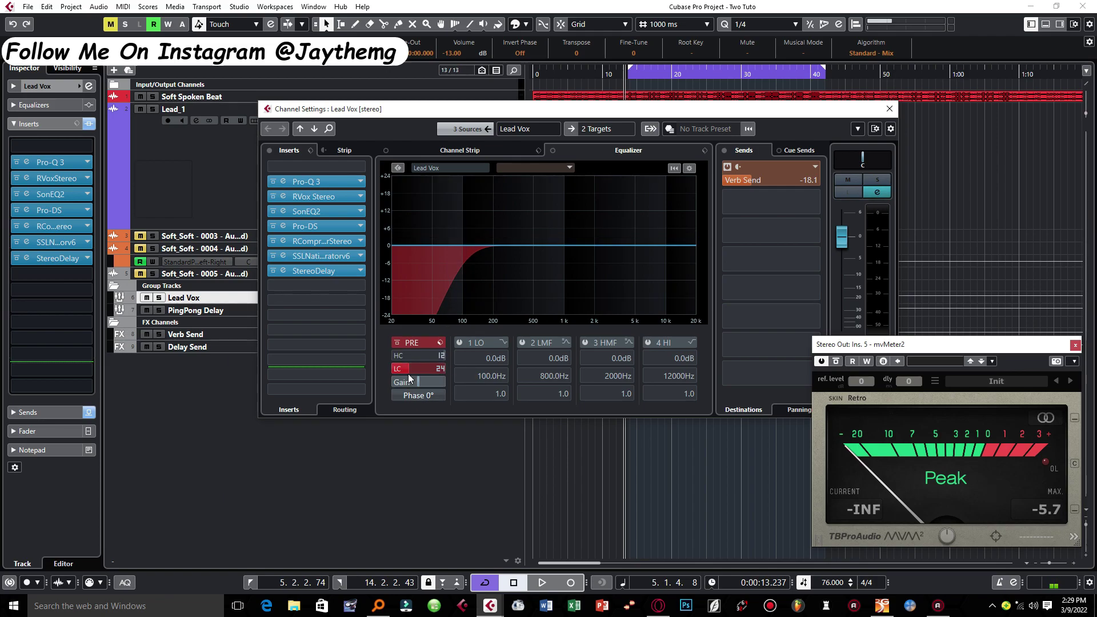
- Keep the Lead Vox low-cut slope at 24 dB/Oct and close its Channel Settings
left_click(440, 368)
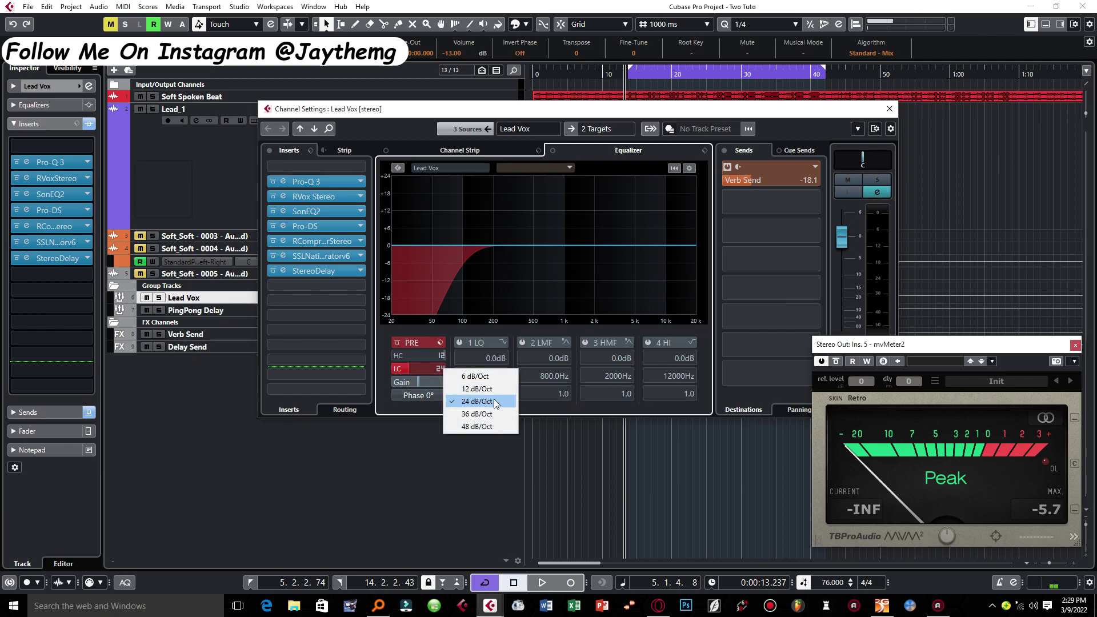
left_click(729, 166)
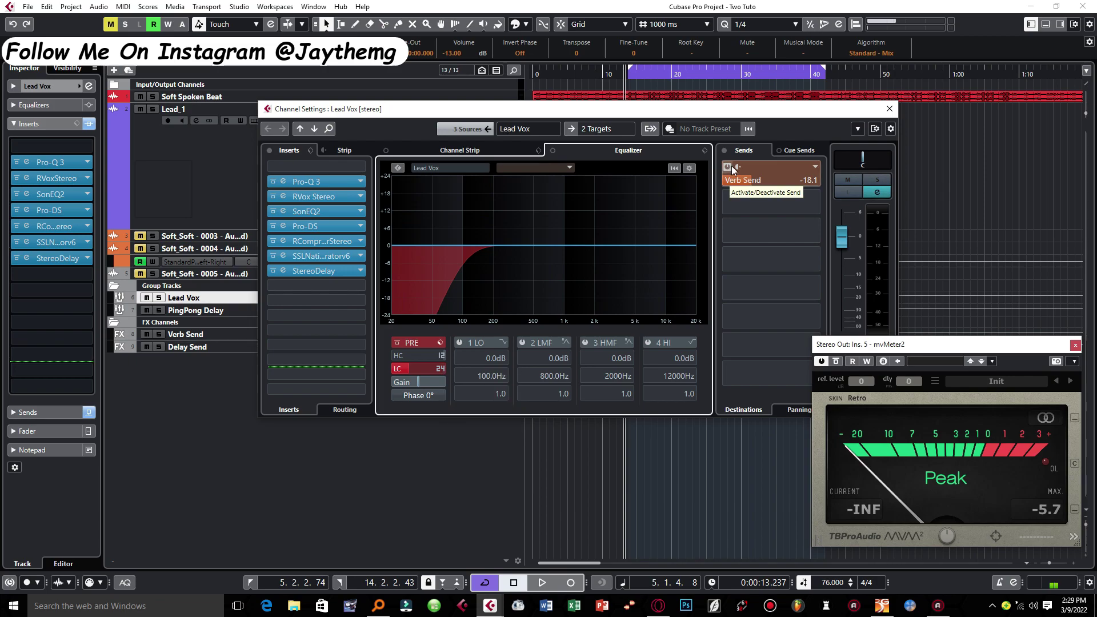
left_click(743, 179)
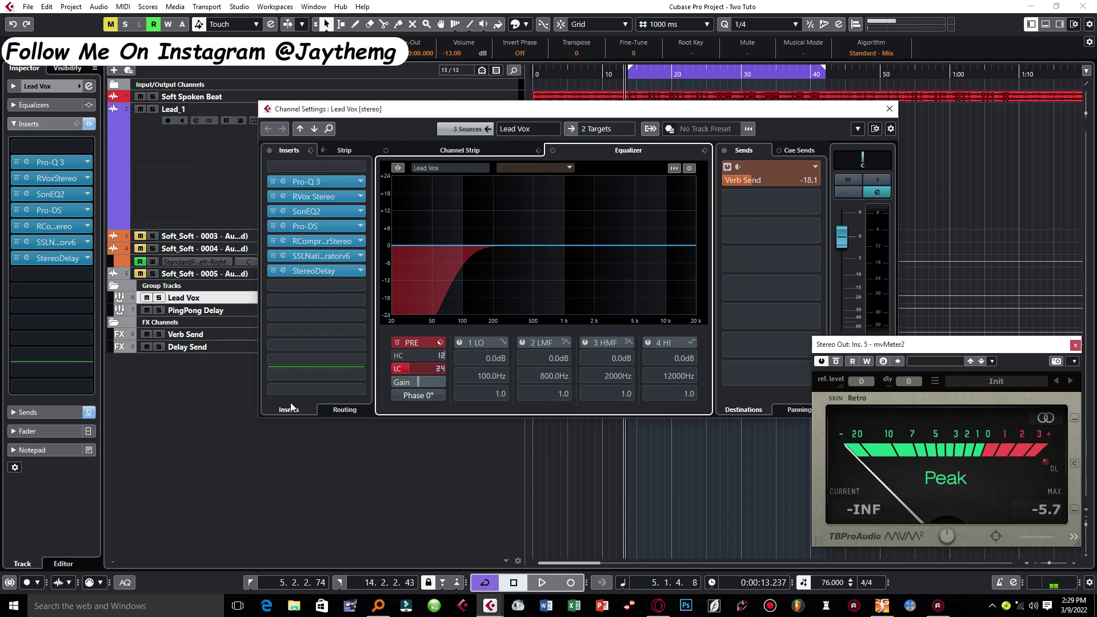
- Inspect the Pro-R reverb on the Verb Send channel, then close it
left_click(58, 145)
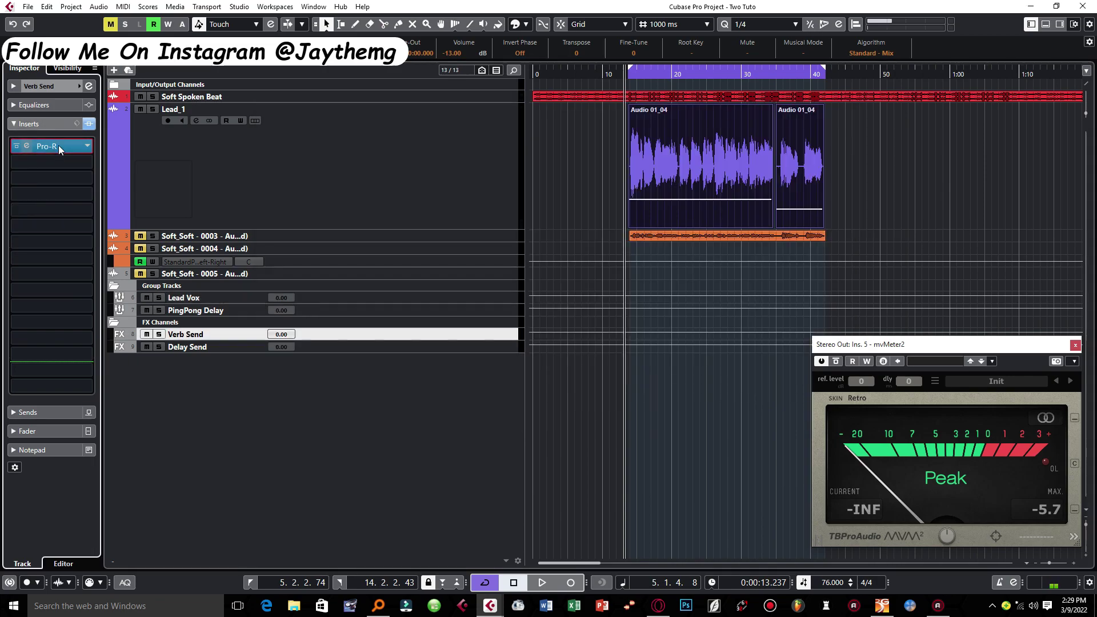
left_click_drag(604, 160, 617, 128)
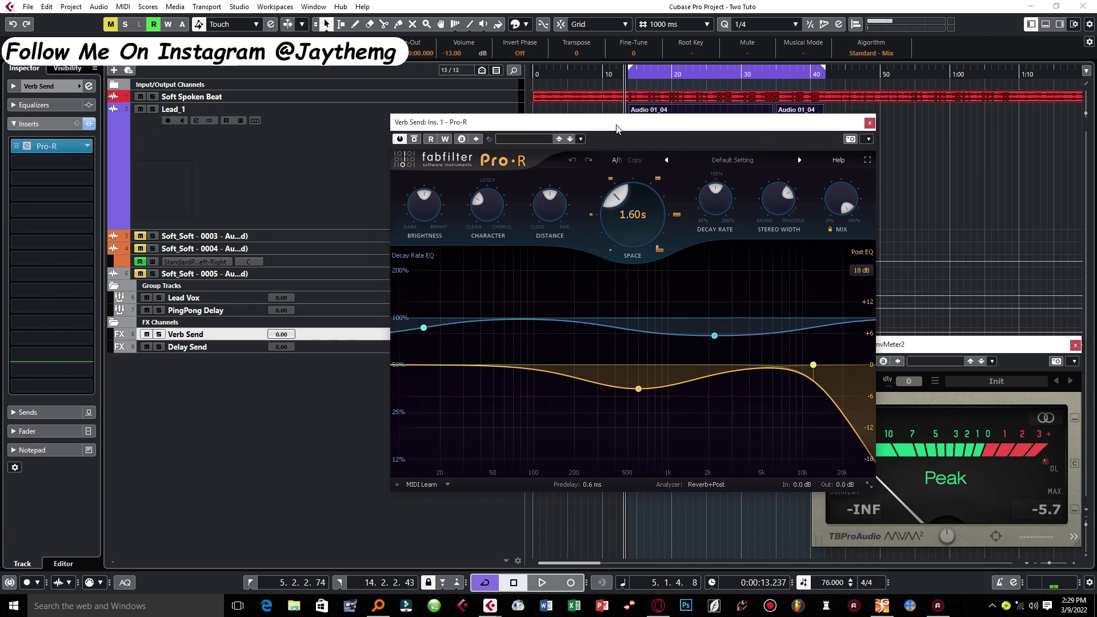
left_click(869, 123)
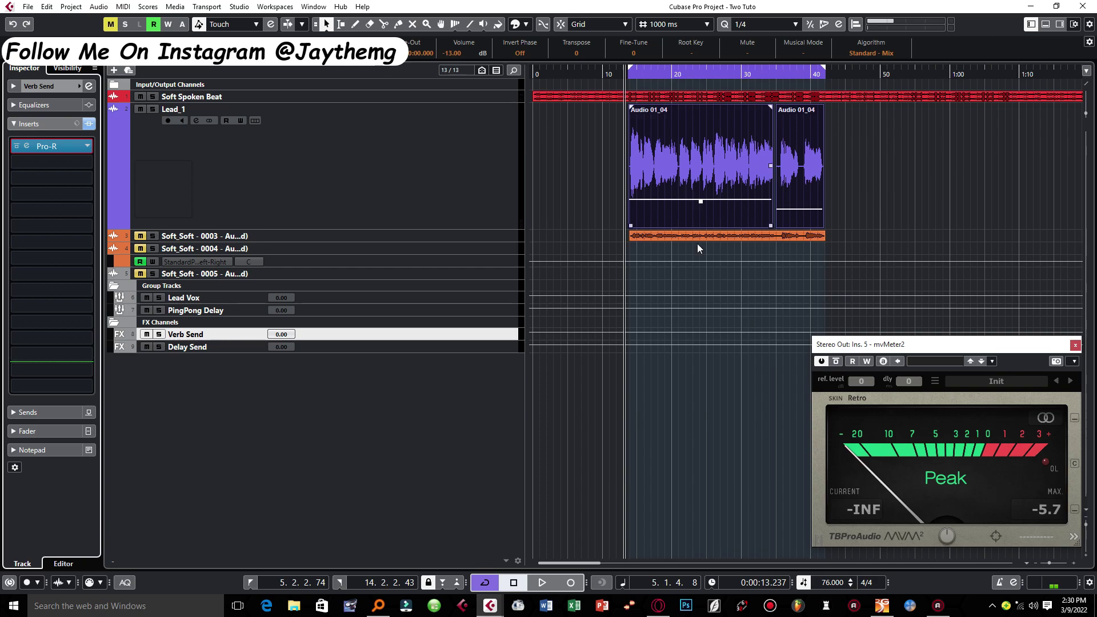
- Reopen the Lead Vox Pro-Q 3 and position it so the EQ curve and waveforms are visible
left_click(255, 297)
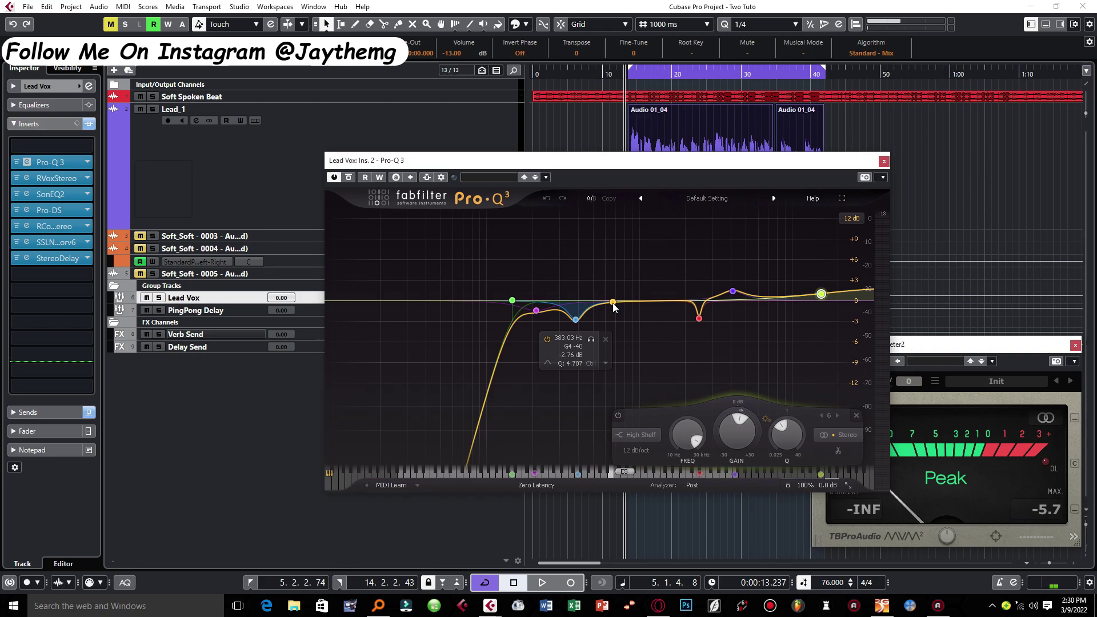
left_click_drag(657, 159, 639, 134)
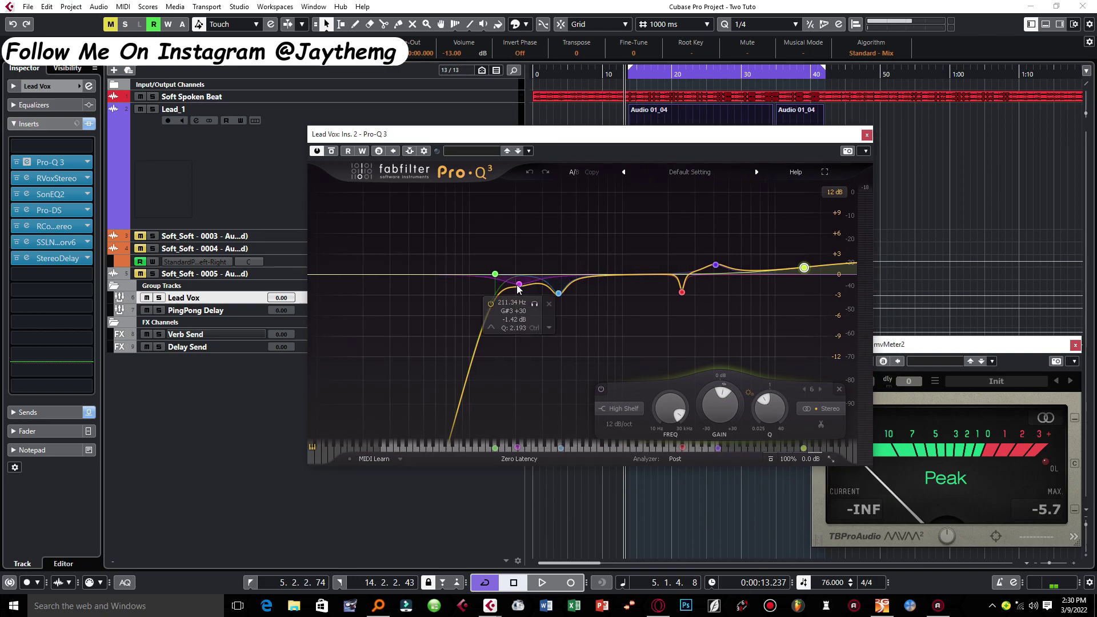
left_click_drag(580, 137, 598, 189)
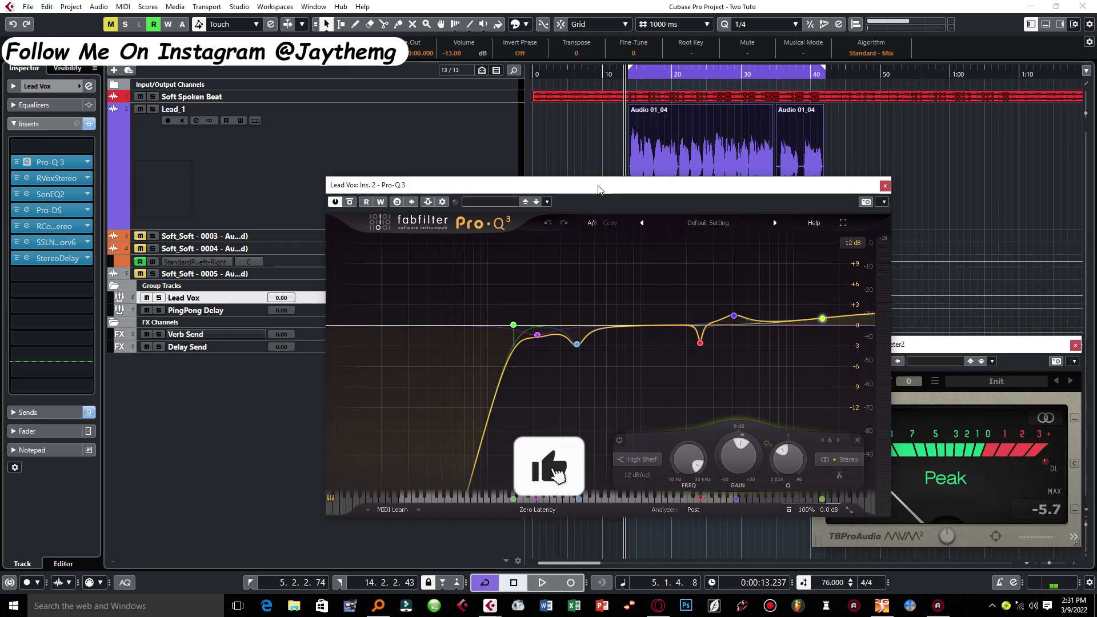